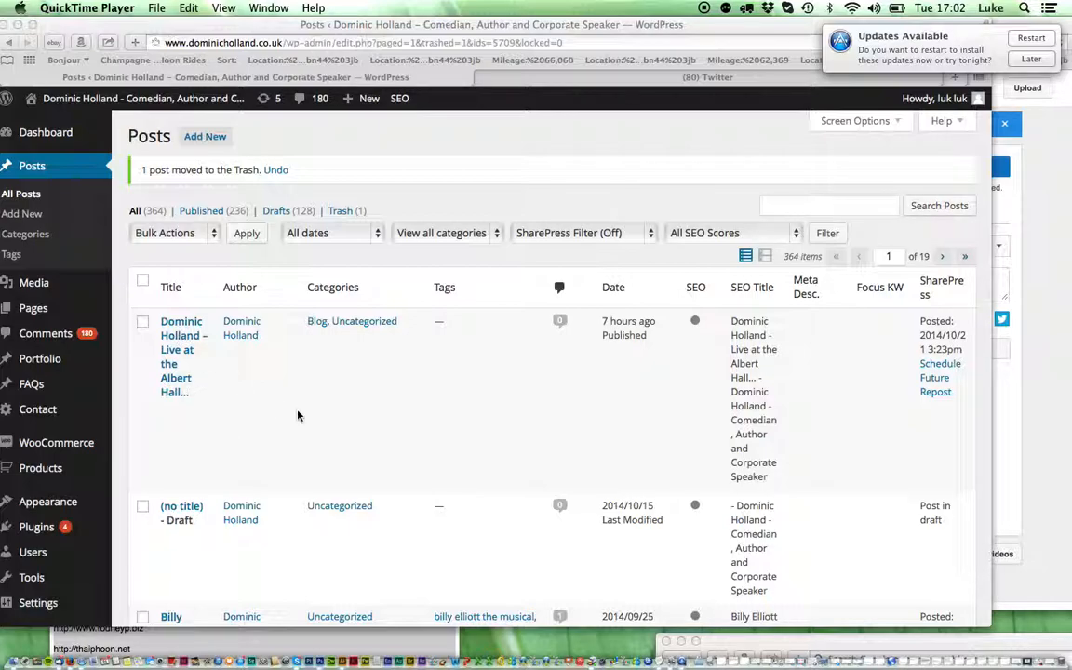
Step: Open the "Dominic Holland – Live at the Albert Hall..." post for editing and set its Yoast SEO focus keyword to "albert hall"
left_click(248, 402)
left_click(181, 326)
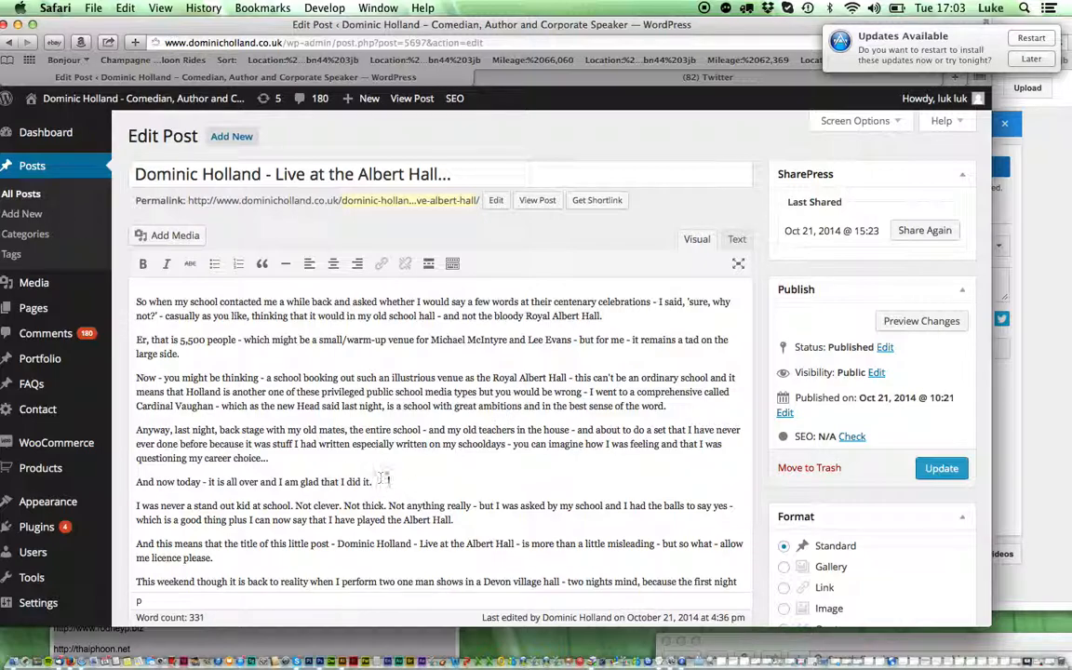
left_click_drag(389, 479, 390, 595)
scroll(395, 419, "down", 4)
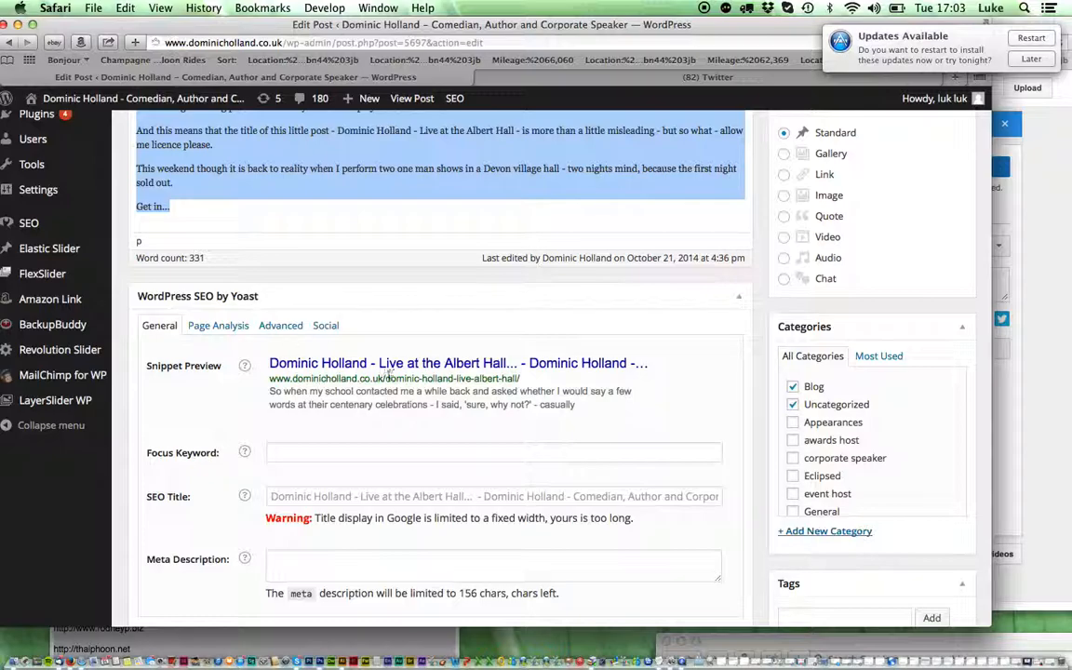
left_click(318, 201)
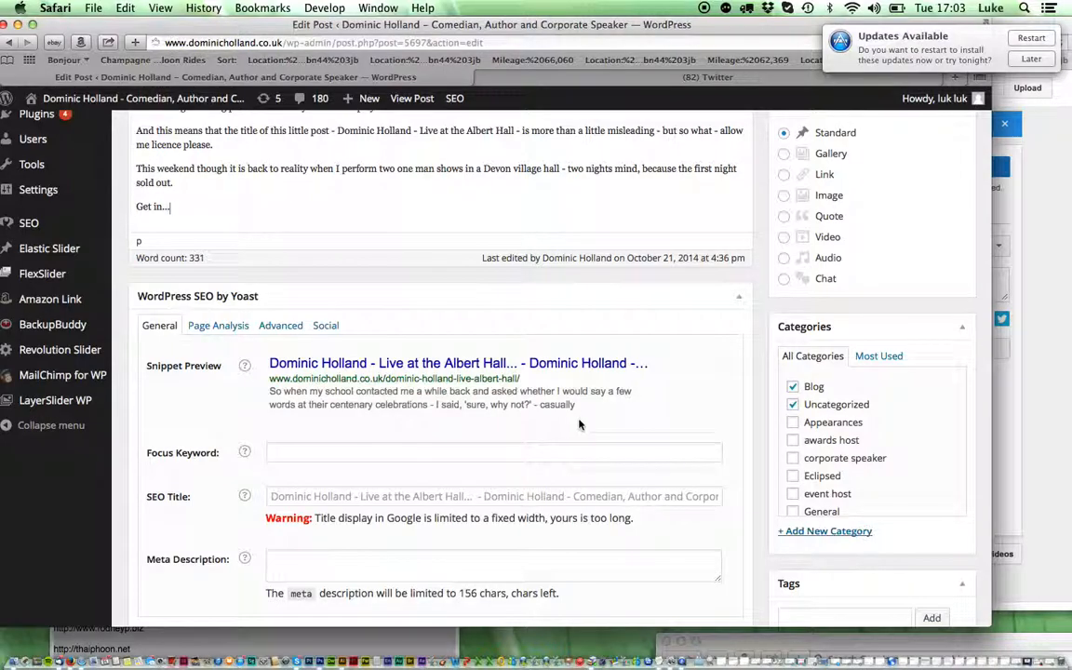
left_click(366, 452)
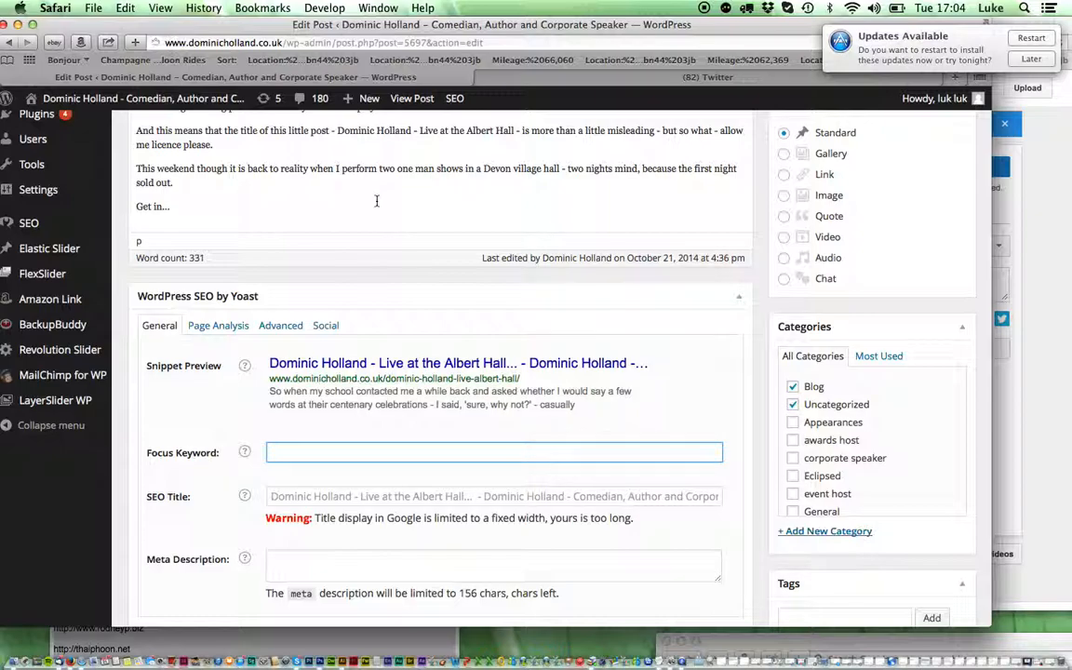
type("albert hall")
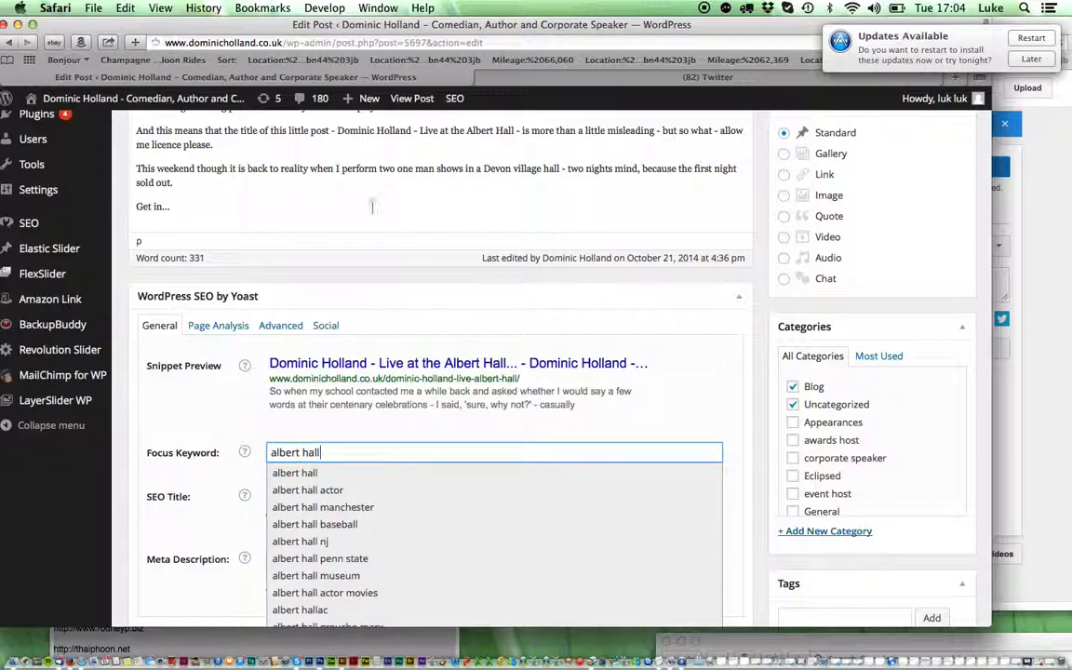
left_click(246, 453)
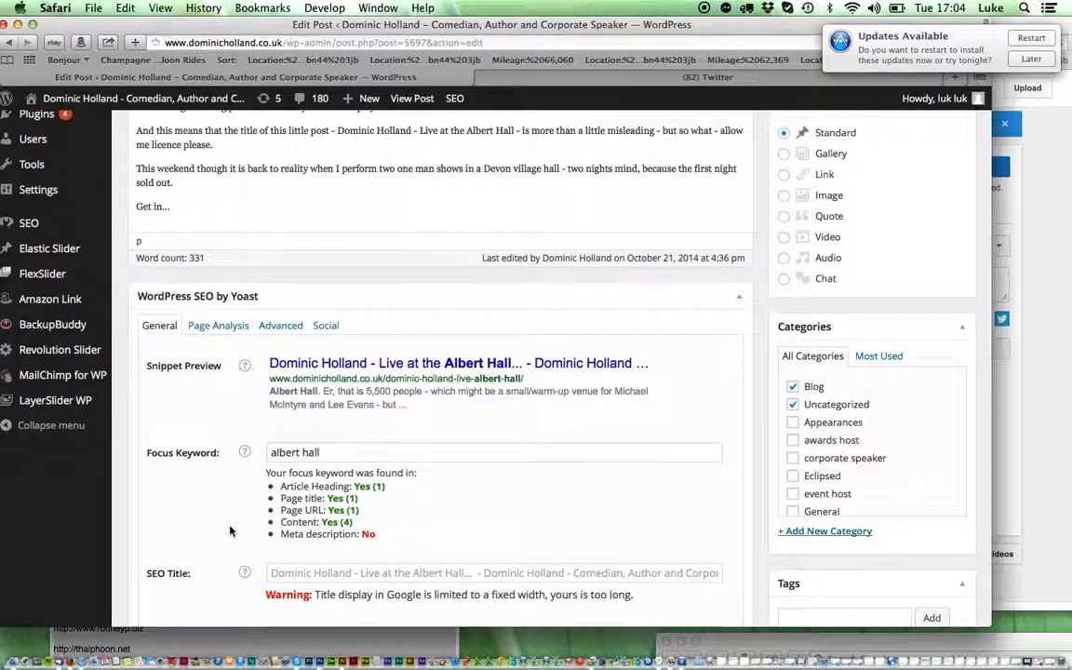
Step: Set the post's SEO title to "Dominic Holland | Albert Hall - public speaker and comedian"
scroll(231, 531, "down", 4)
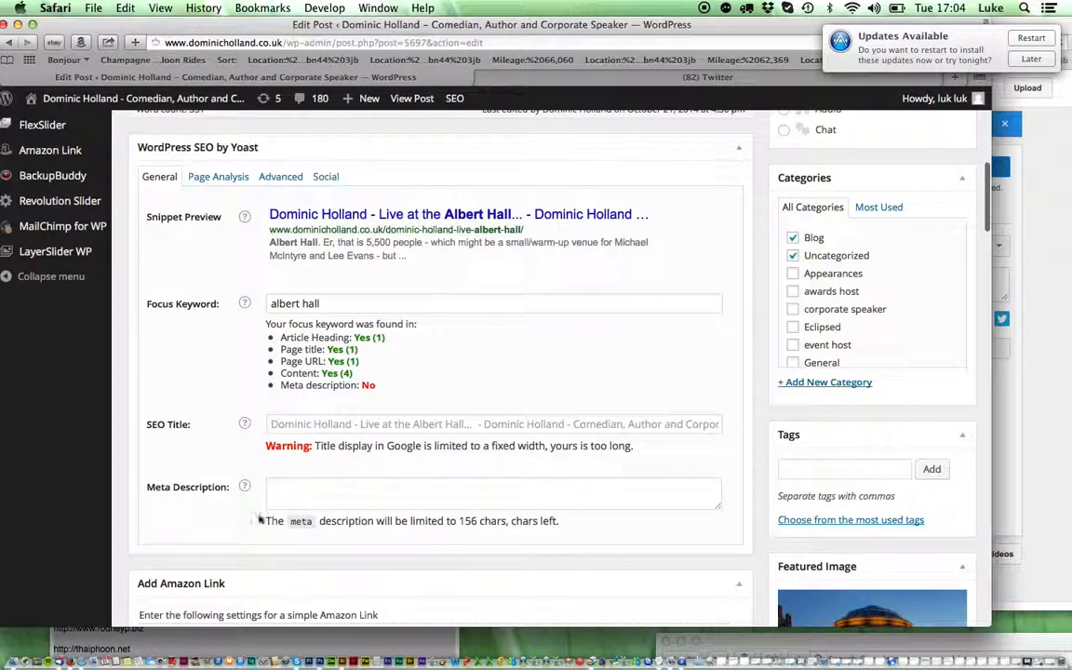
left_click(304, 424)
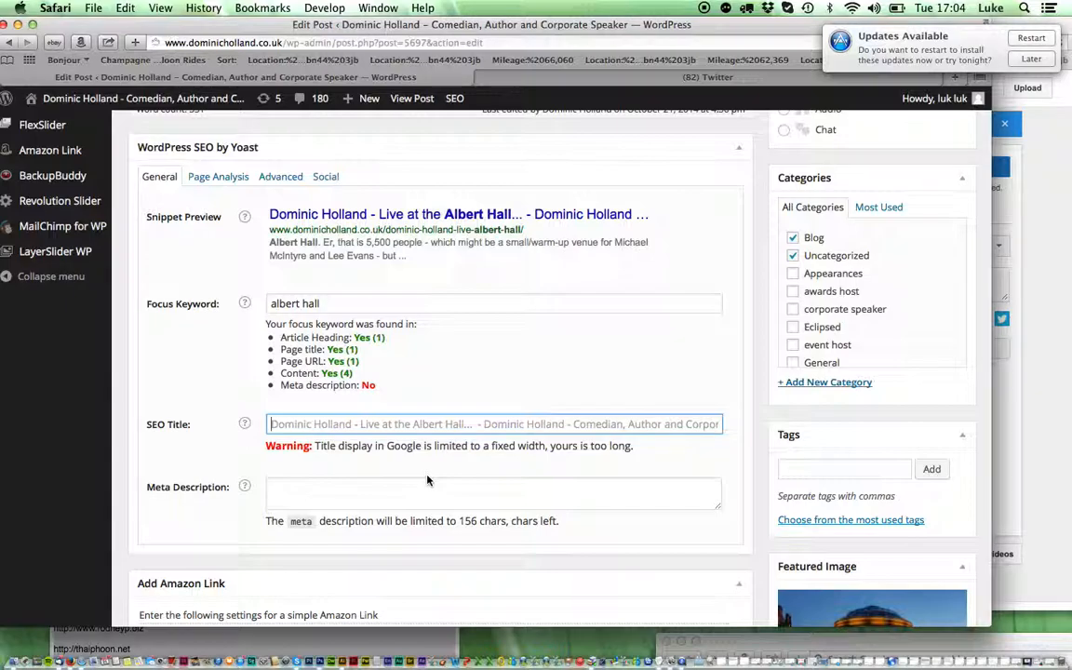
type("Domini")
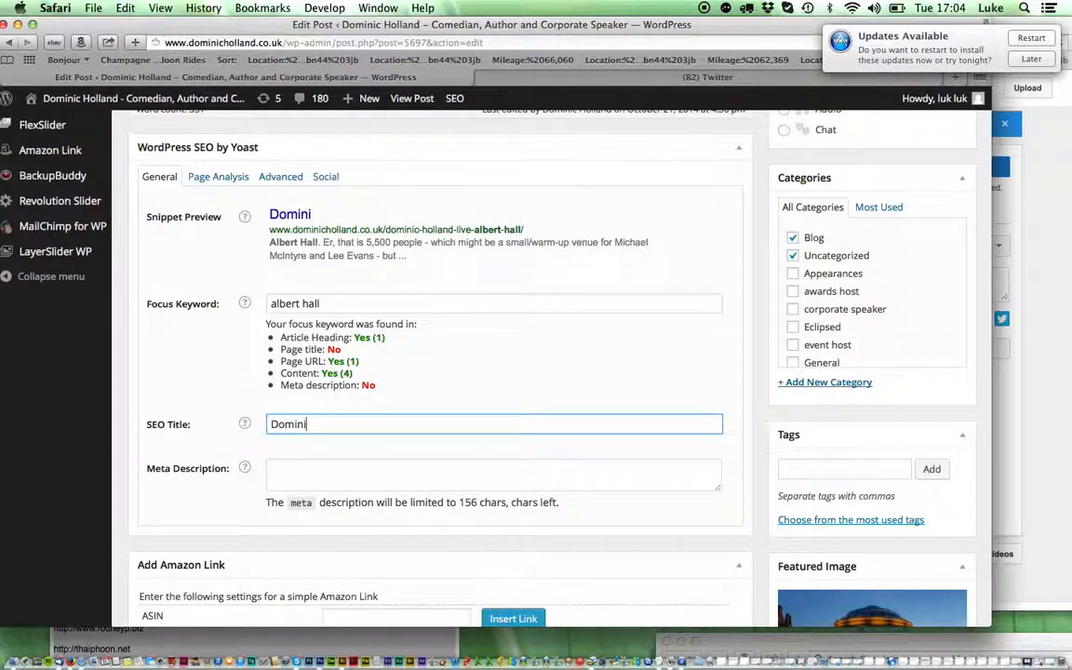
type("c Holland")
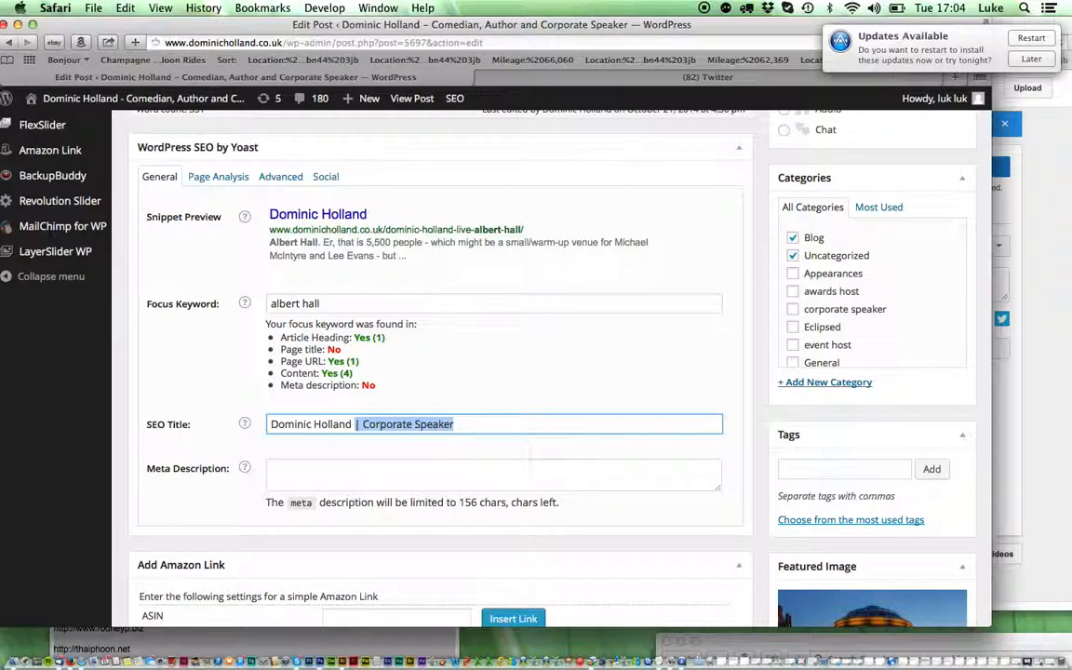
type(" | Ale")
key("BackSpace")
type("bert Gall")
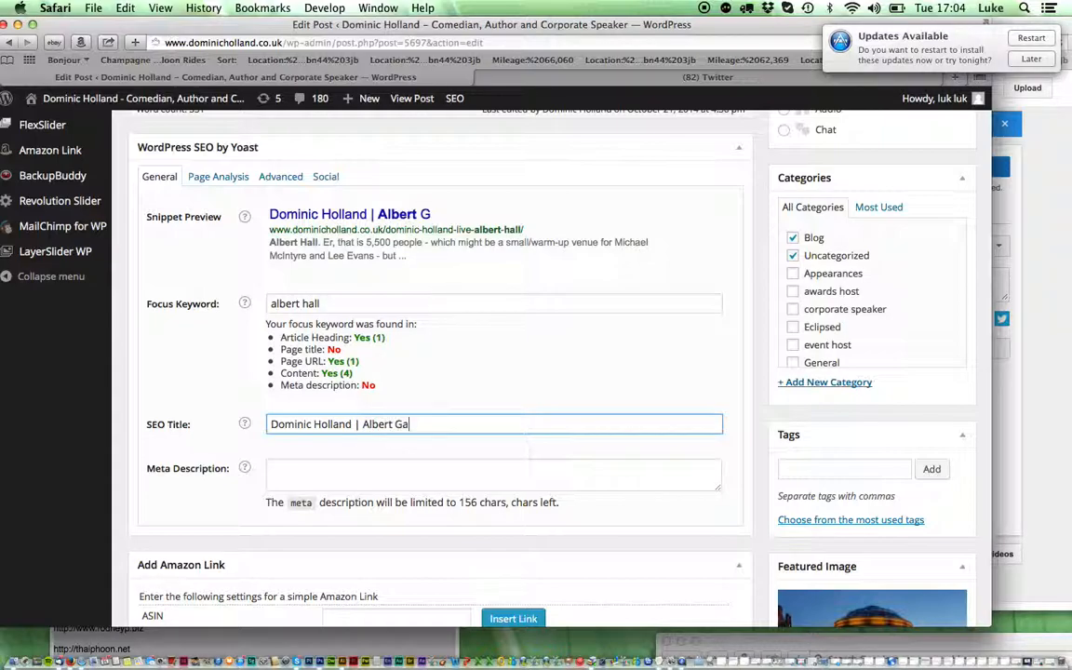
key("BackSpace")
key("BackSpace")
key("BackSpace")
key("BackSpace")
type("Hall - pu")
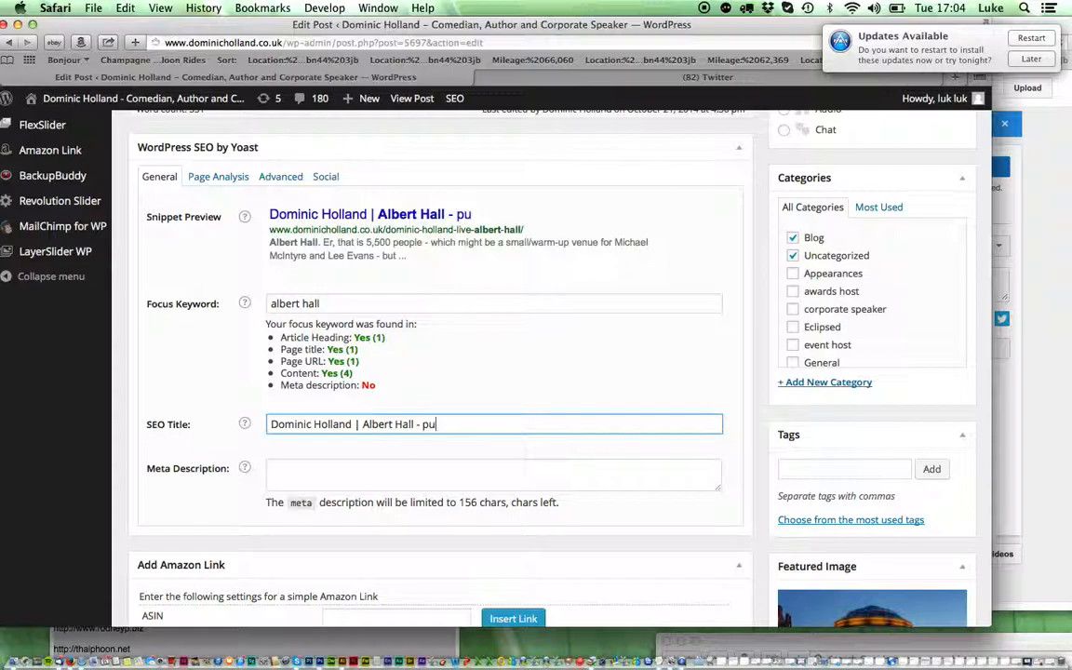
type("blic speak")
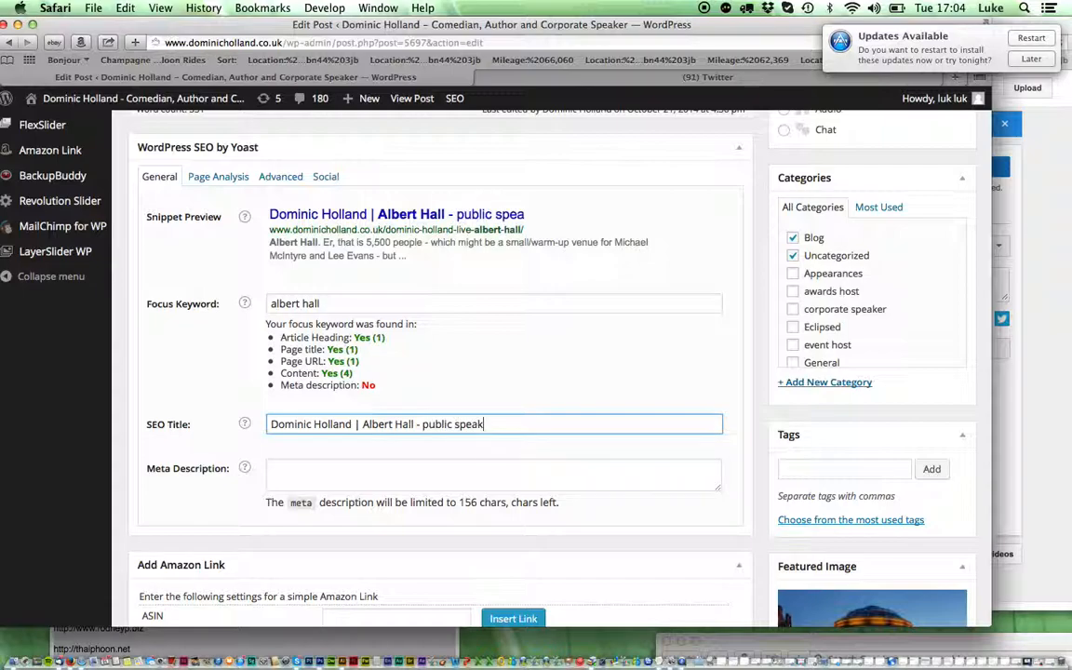
type("er and come")
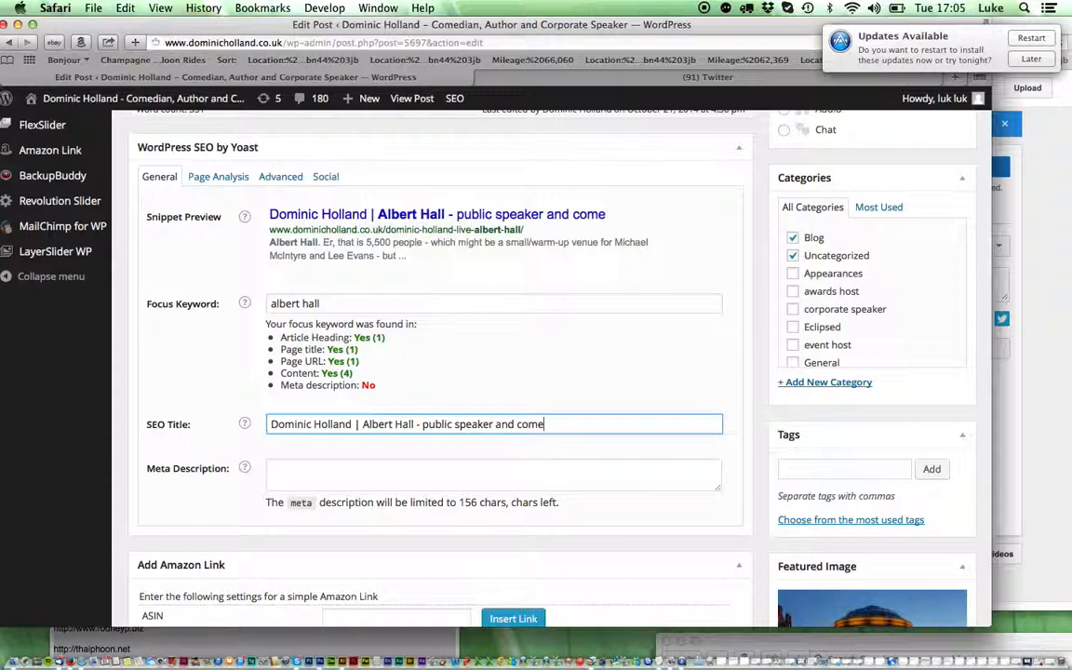
type("dian")
Step: Write the meta description "Albert hall, comedian, book author, event speaker" for the post
left_click(327, 477)
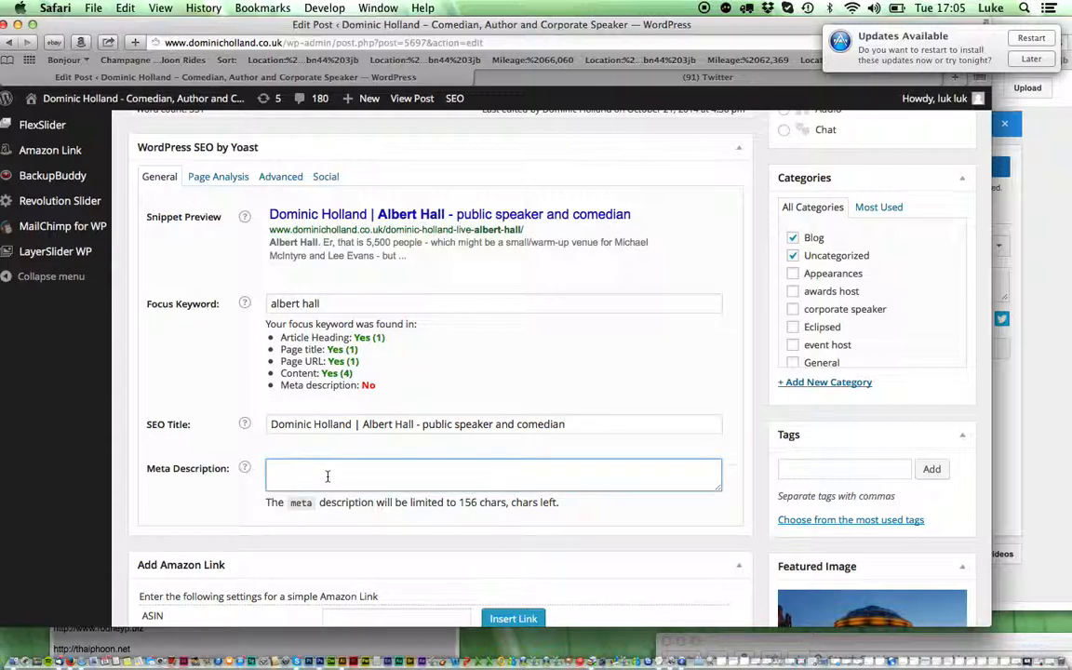
type("Albert hall,")
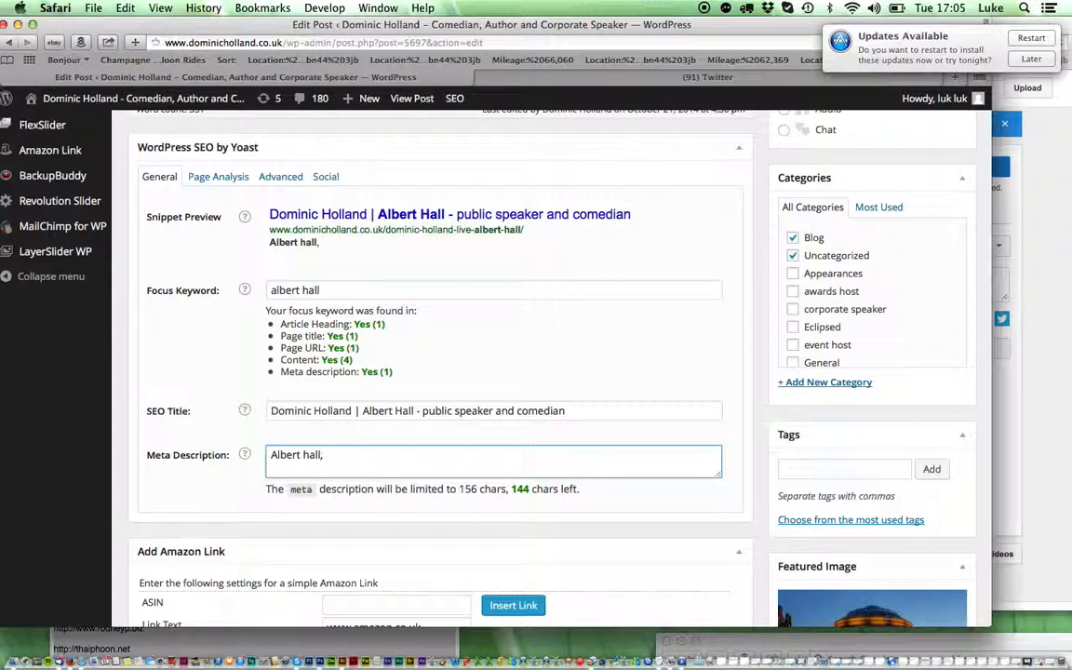
type("comediam")
key("BackSpace")
type("n")
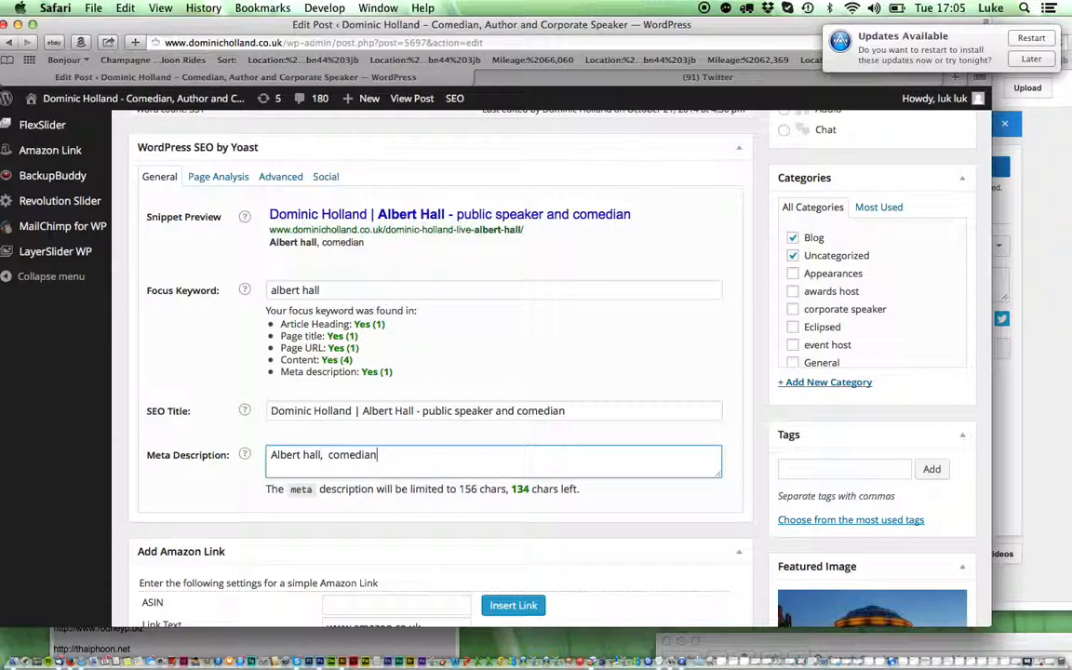
type(", book author")
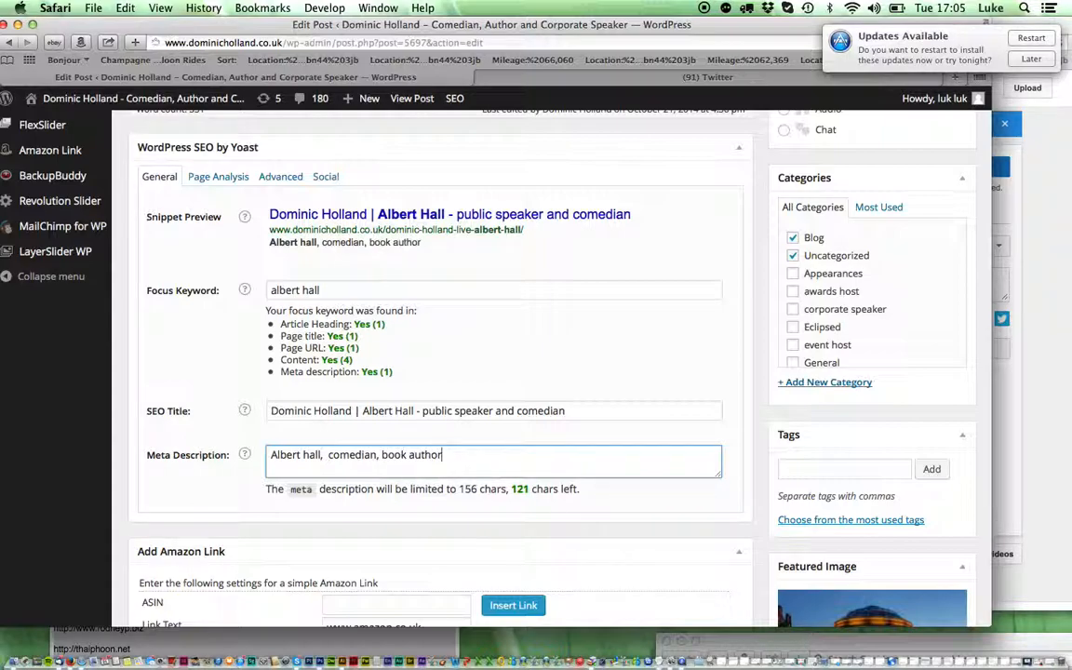
type(", event speaker")
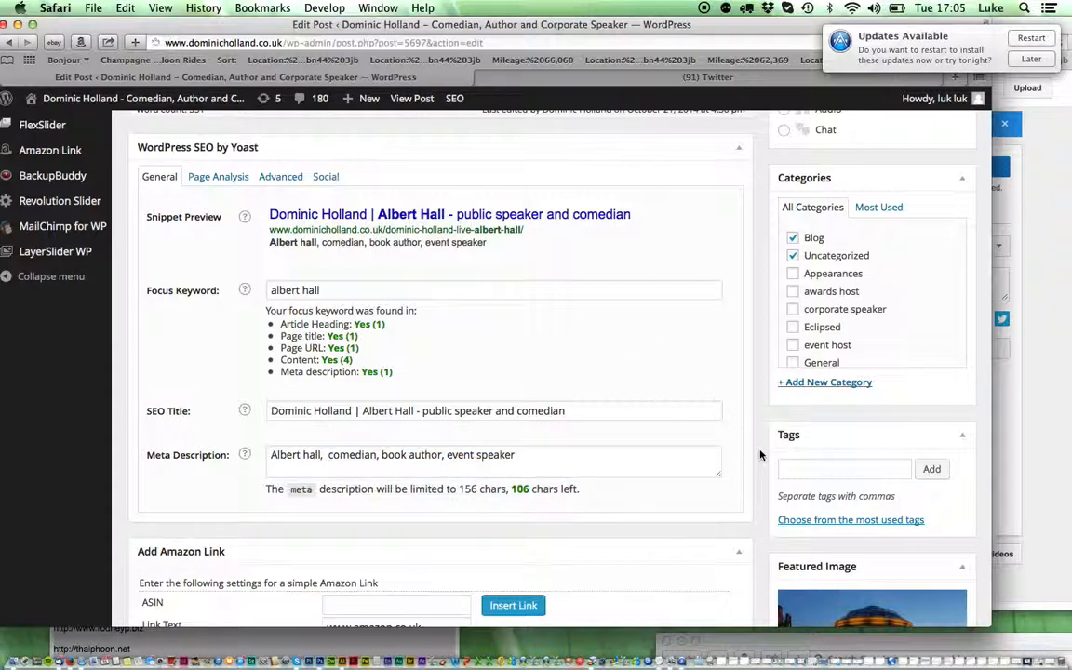
Step: Add a new line reading "Royal Albert Hall" after the second paragraph of the post body
scroll(759, 454, "up", 2)
scroll(809, 414, "down", 3)
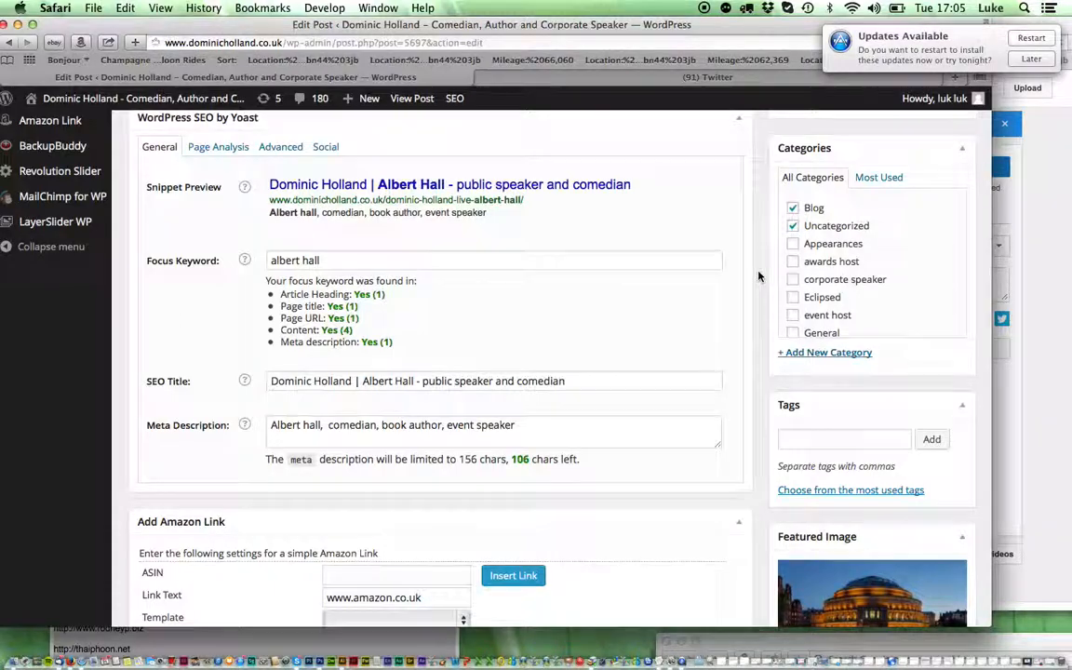
scroll(758, 277, "up", 10)
scroll(758, 277, "up", 10)
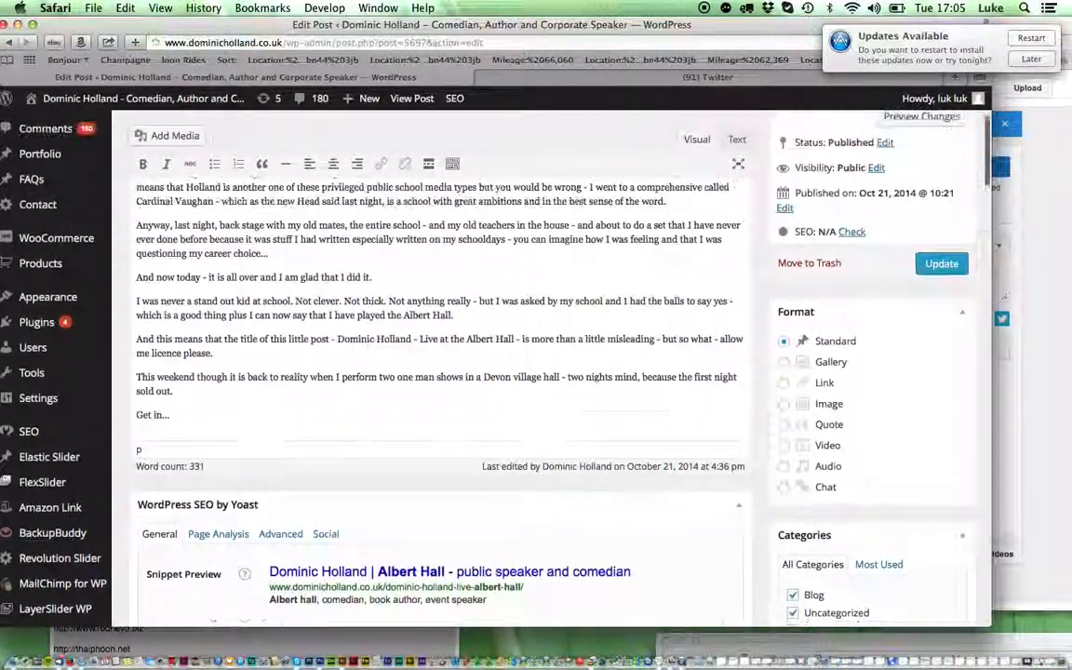
scroll(438, 372, "down", 2)
scroll(437, 373, "up", 3)
scroll(438, 372, "down", 2)
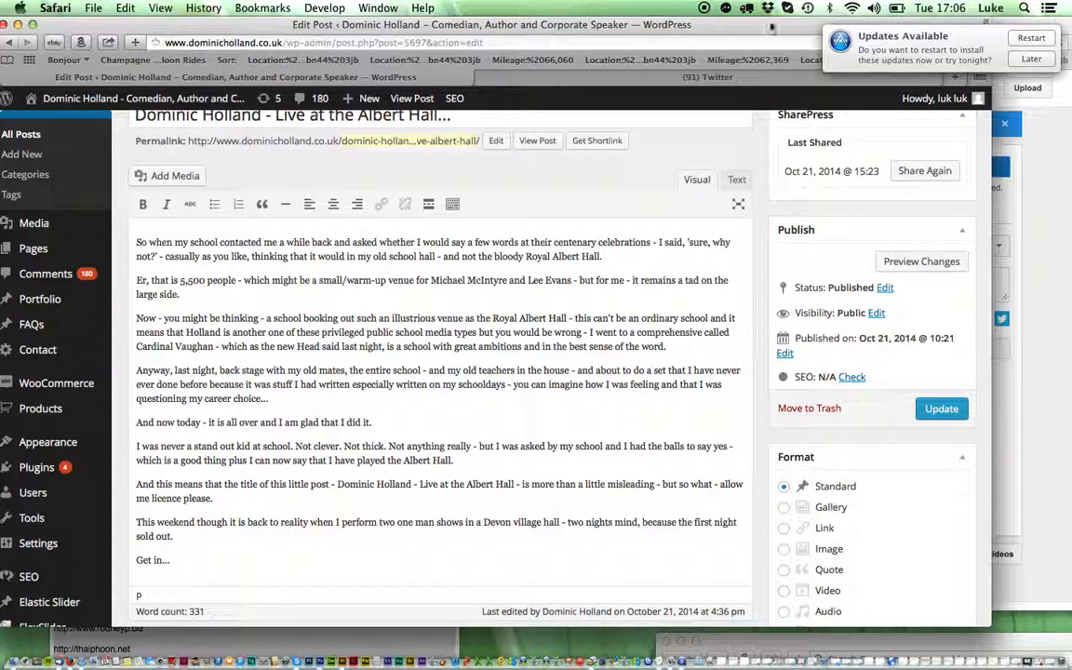
left_click_drag(308, 185, 327, 429)
left_click(327, 429)
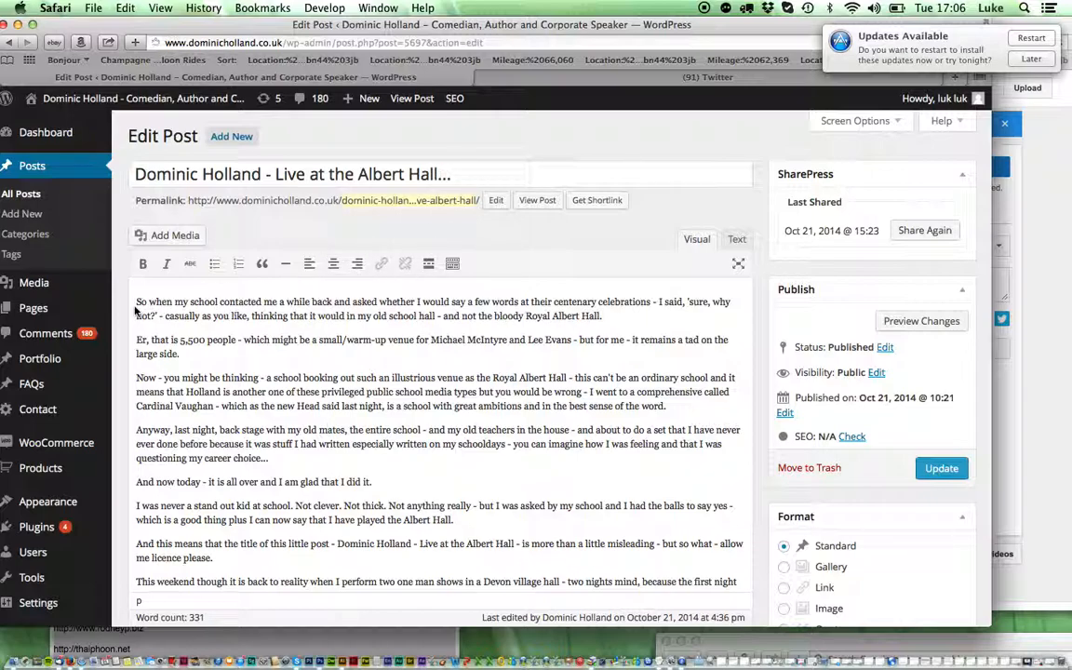
left_click(141, 368)
key("Return")
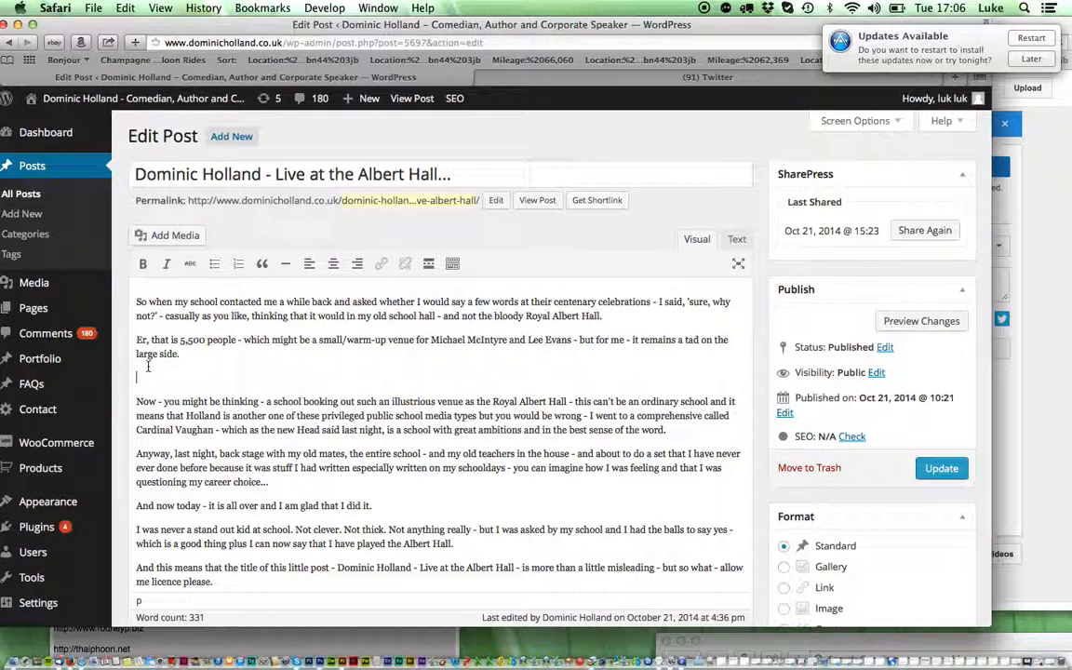
type("Royal Albert Hall")
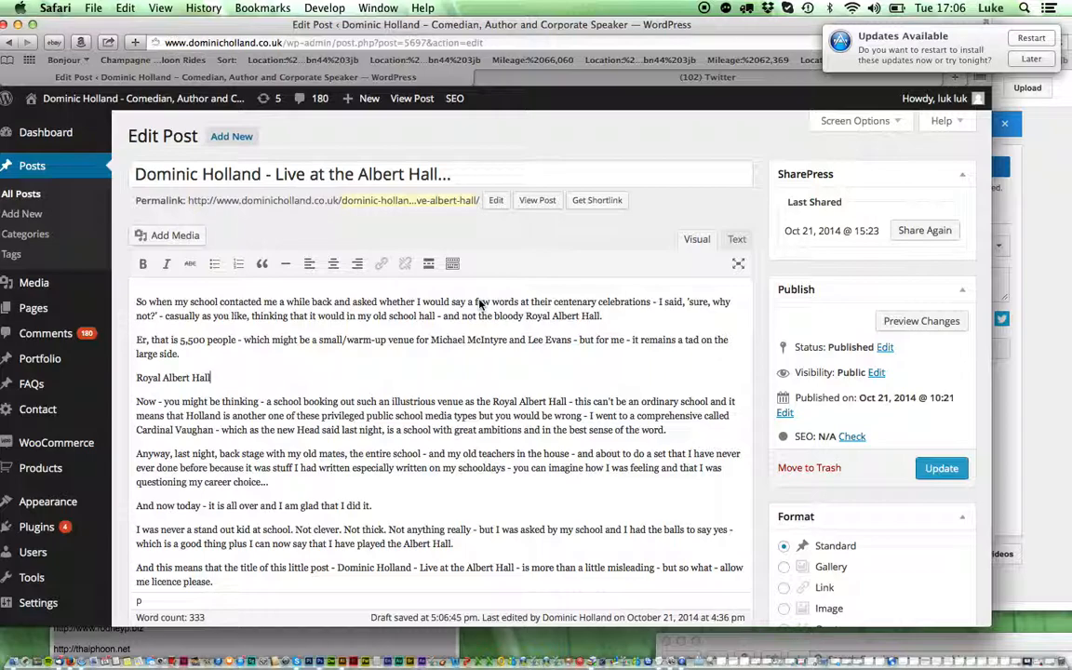
Step: Wrap the "Royal Albert Hall" line in <h1></h1> tags in the post's HTML source and return to the visual view
left_click(736, 240)
left_click(135, 391)
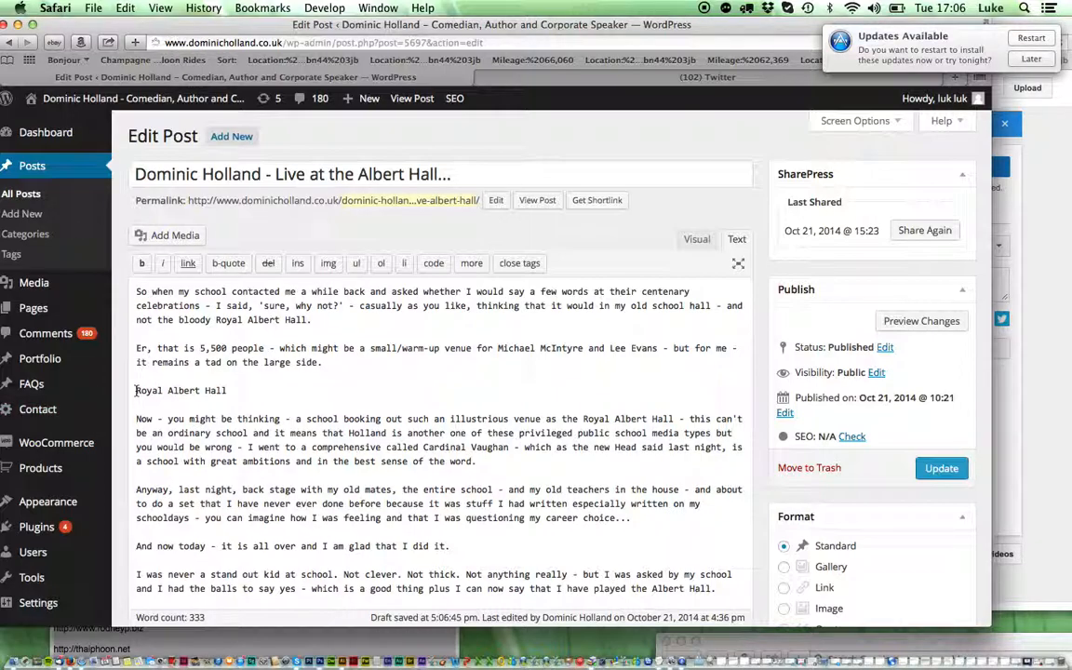
type("<h1")
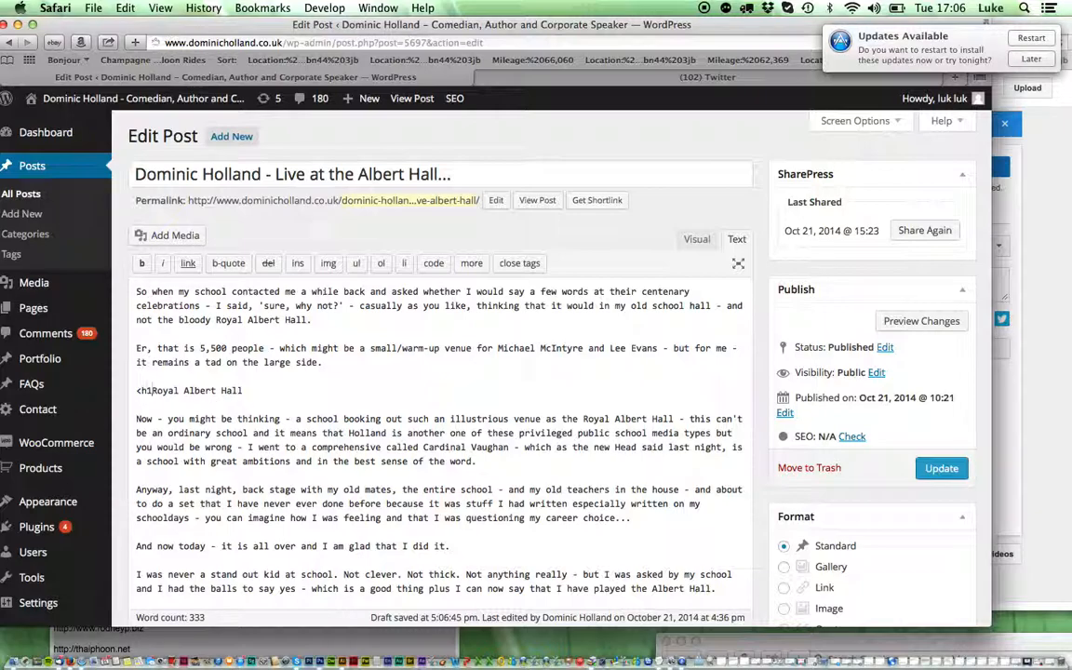
type(">")
left_click(255, 391)
type("</")
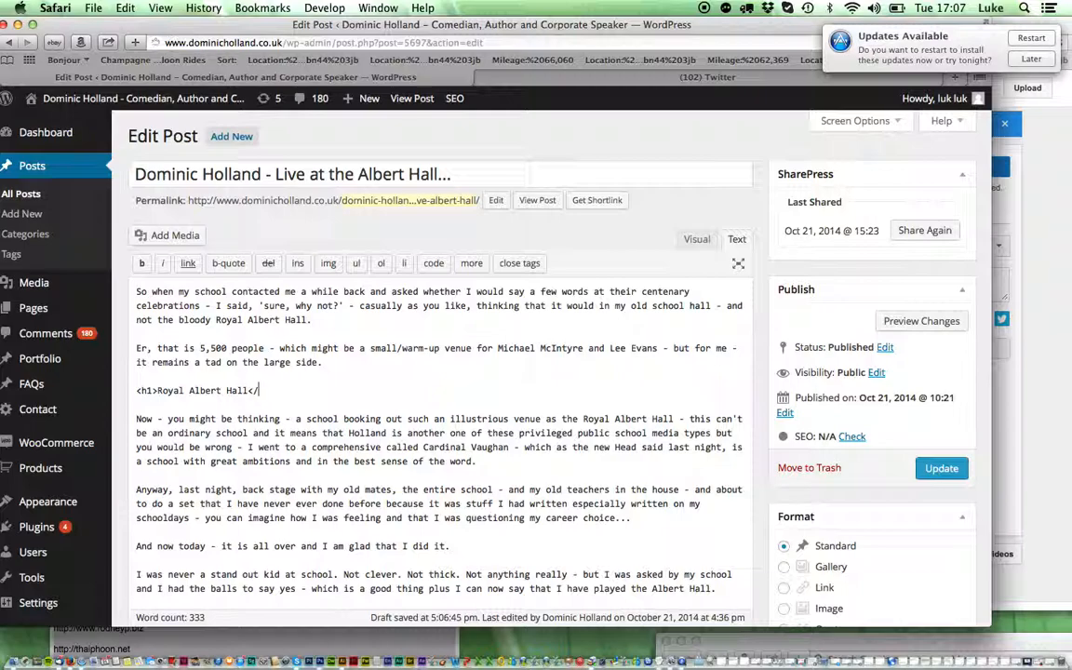
type("h1>")
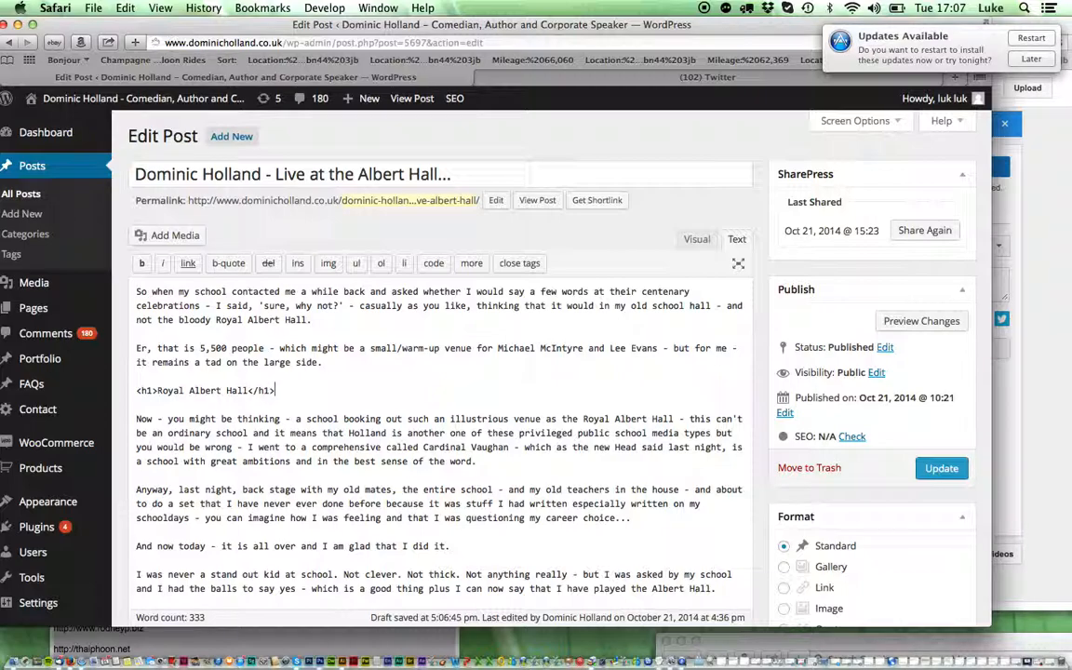
left_click(696, 240)
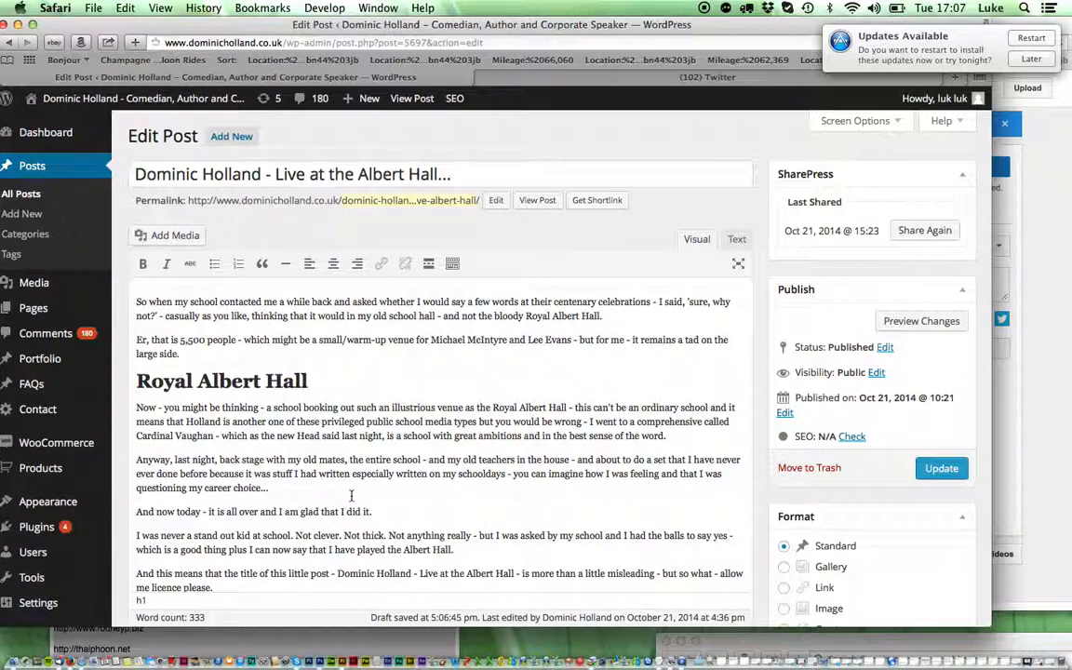
Step: Make "Albert Hall" bold at the end of the paragraph beginning "I was never a stand out kid"
left_click_drag(400, 559, 454, 554)
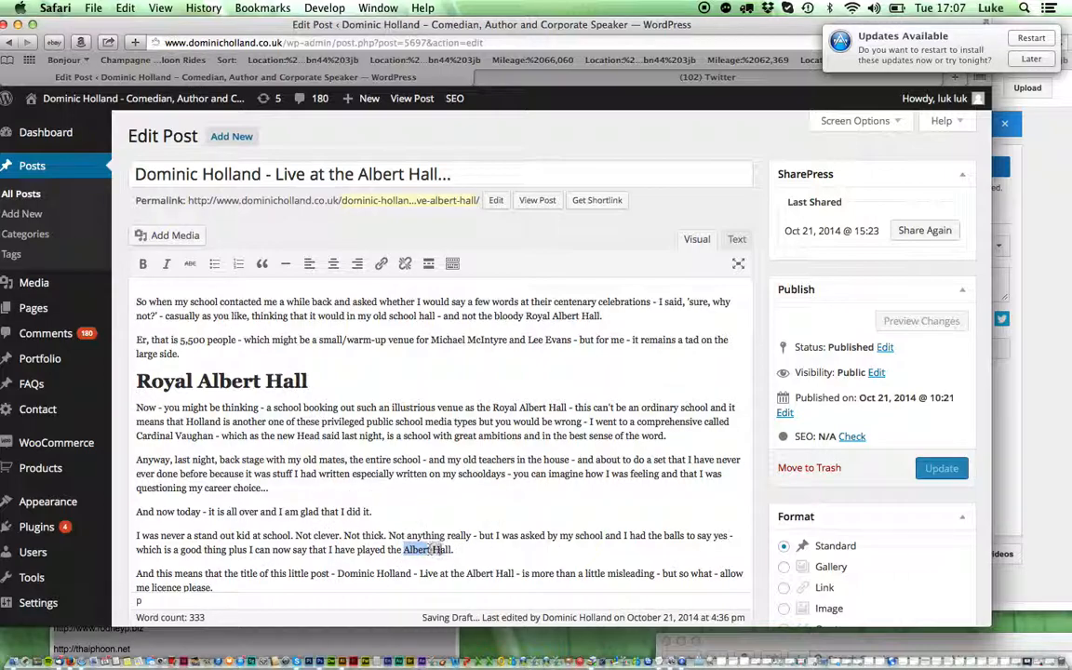
left_click(142, 265)
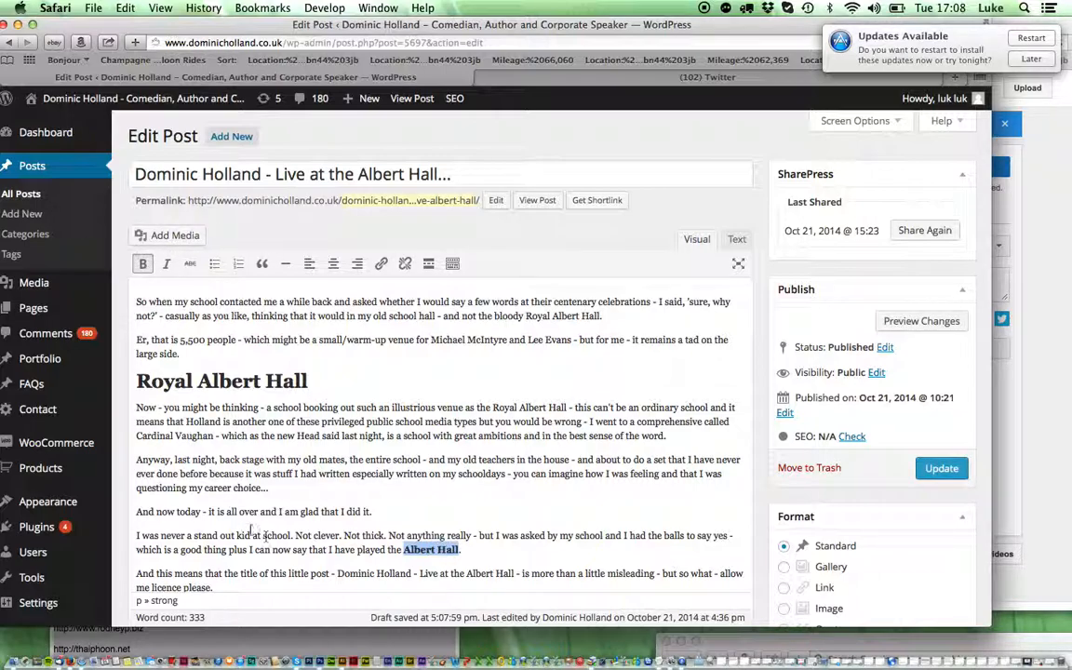
left_click(280, 550)
left_click_drag(231, 528, 231, 560)
left_click(231, 561)
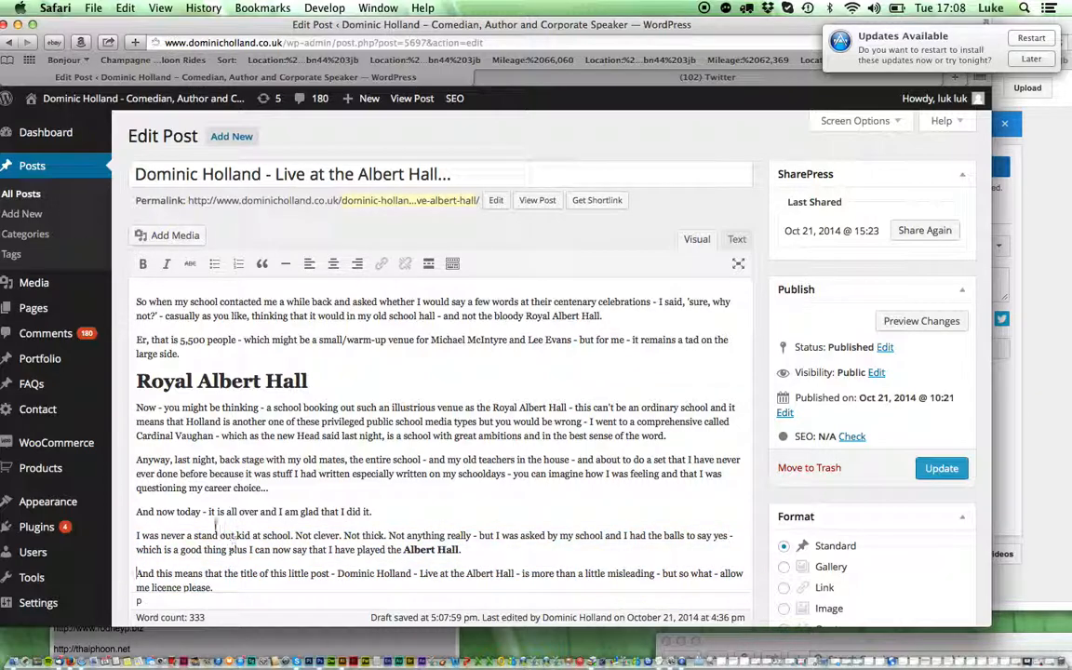
Step: Add a new line reading "<h2>events host</h2>" above the paragraph beginning "I was never a stand out kid"
left_click(210, 522)
key("Return")
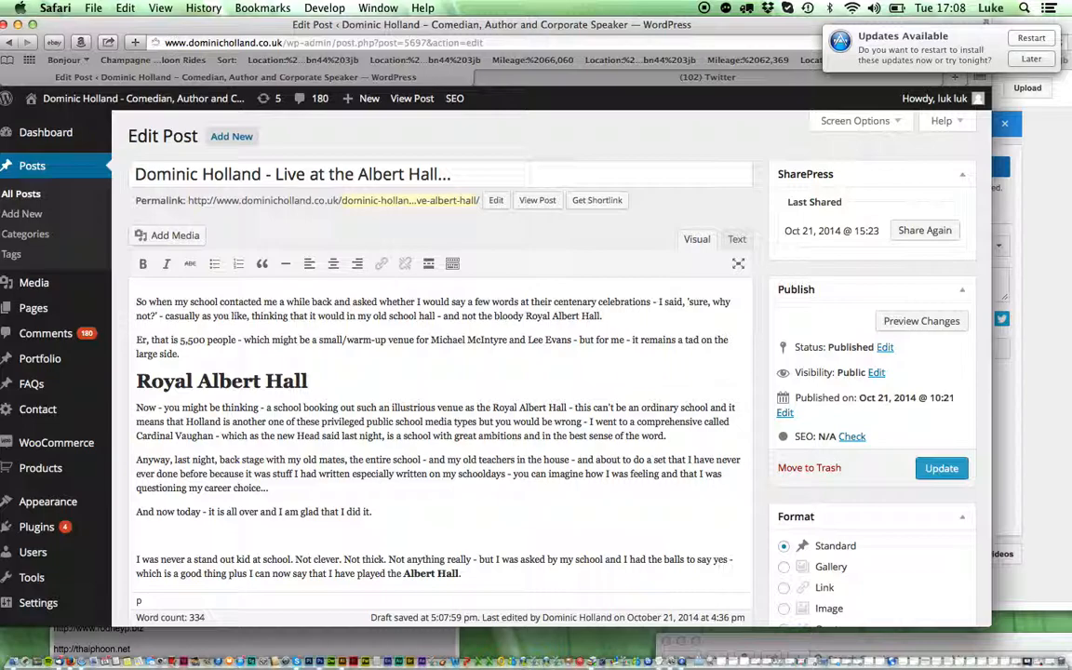
type("<events host")
left_click(140, 535)
type("h2>")
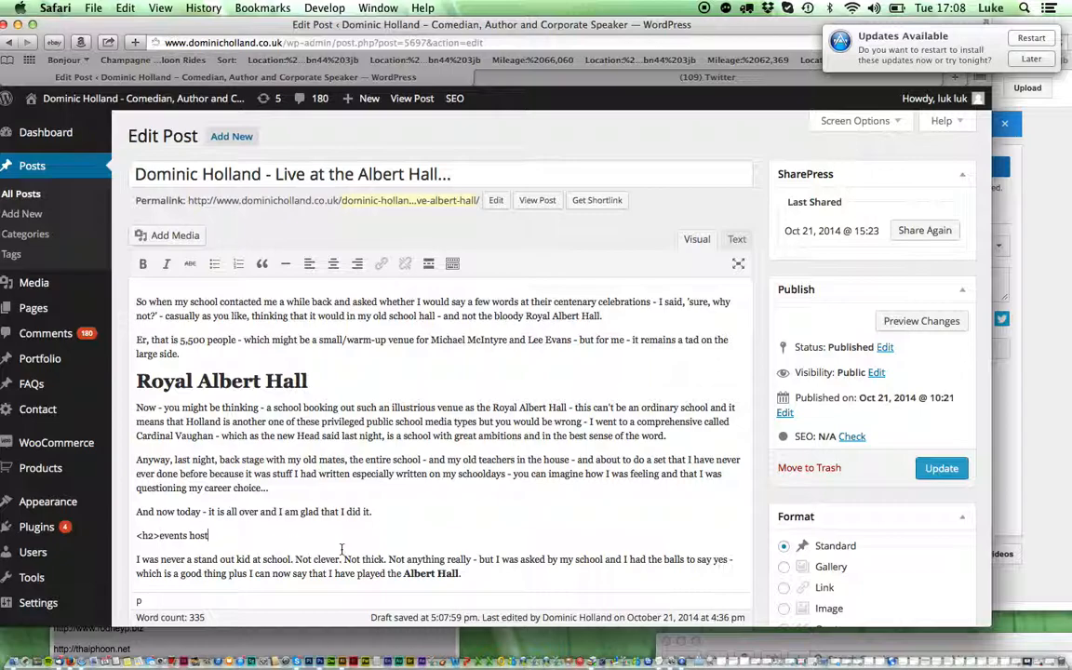
type("</h2>")
Step: Move the "<h2>events host</h2>" line into the post's HTML source in place of the blank "&nbsp;" line and return to the visual view
left_click_drag(236, 536, 135, 536)
key("super+c")
left_click(125, 7)
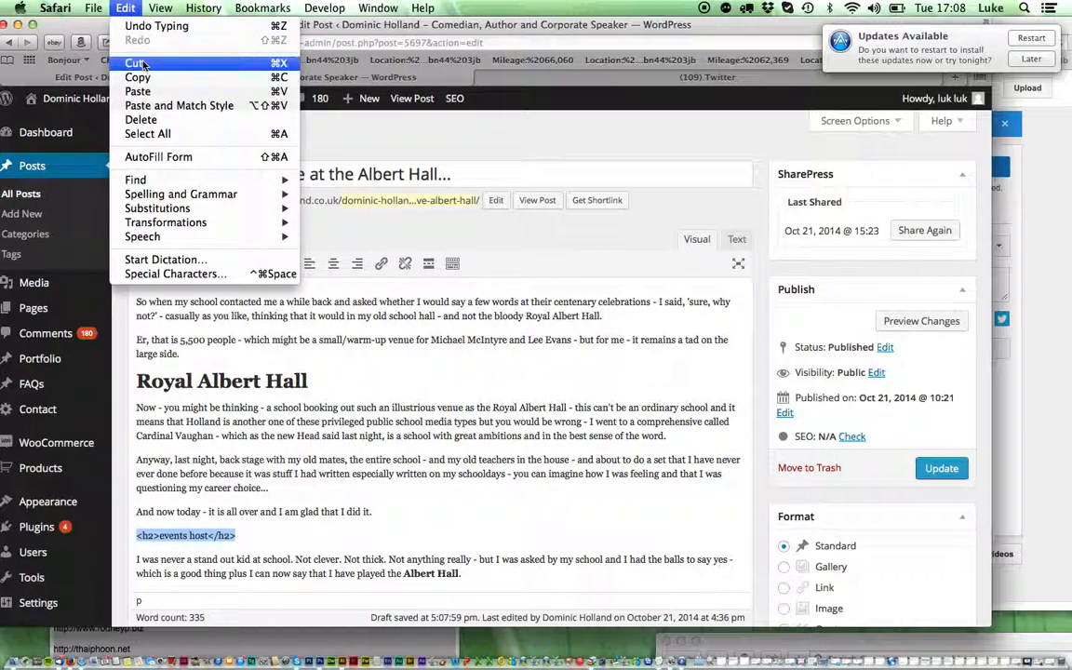
left_click(140, 132)
left_click(735, 241)
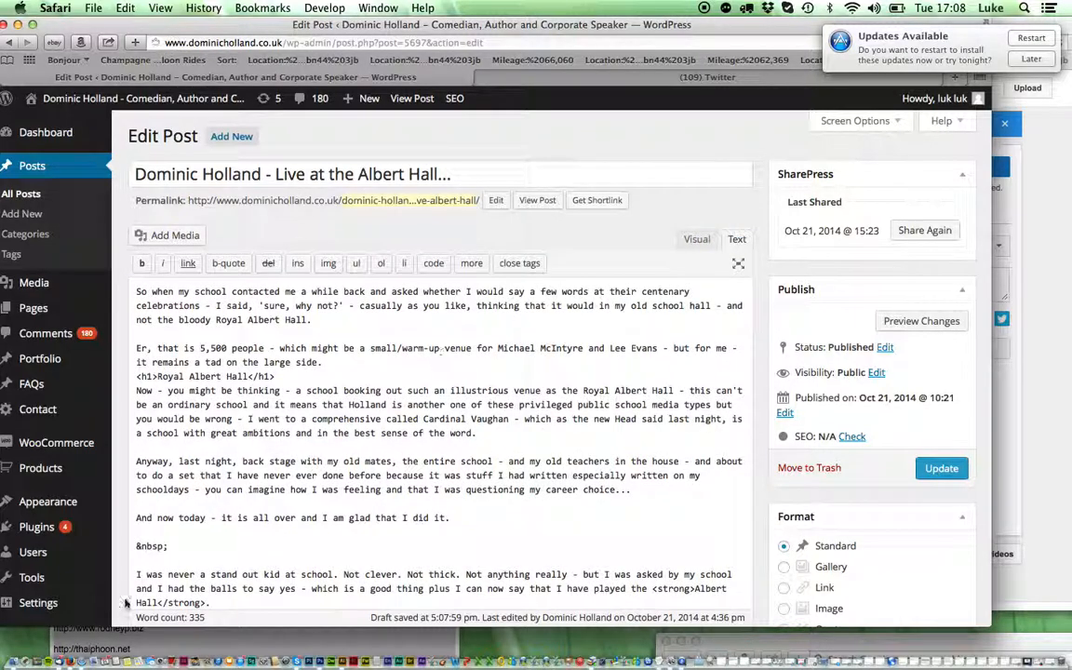
left_click_drag(168, 545, 116, 546)
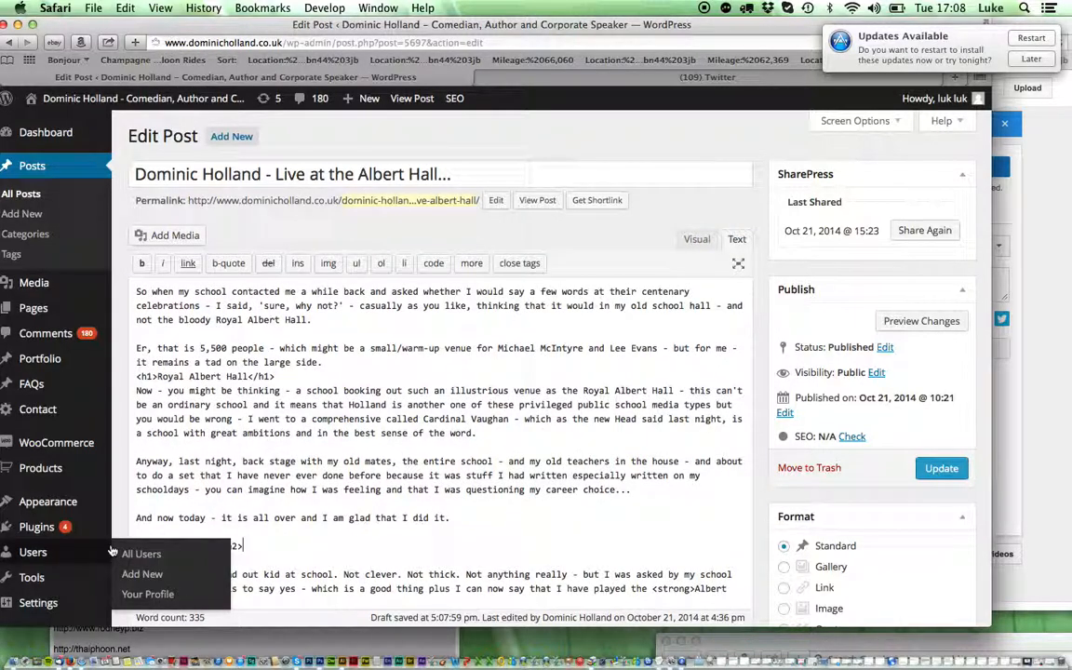
key("super+v")
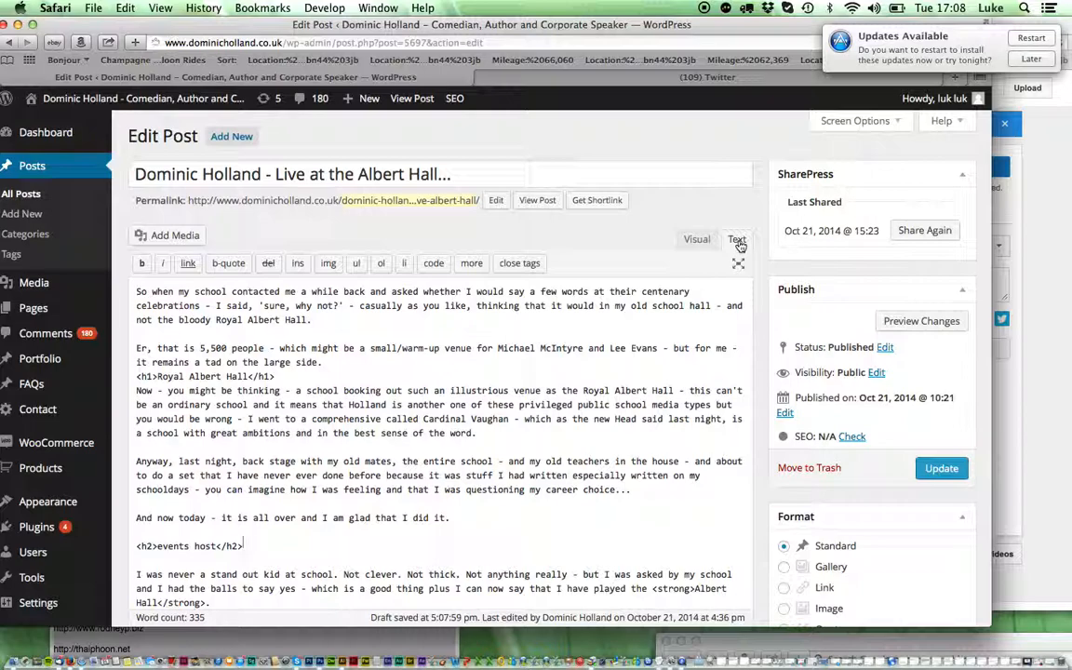
left_click(696, 241)
left_click(197, 540)
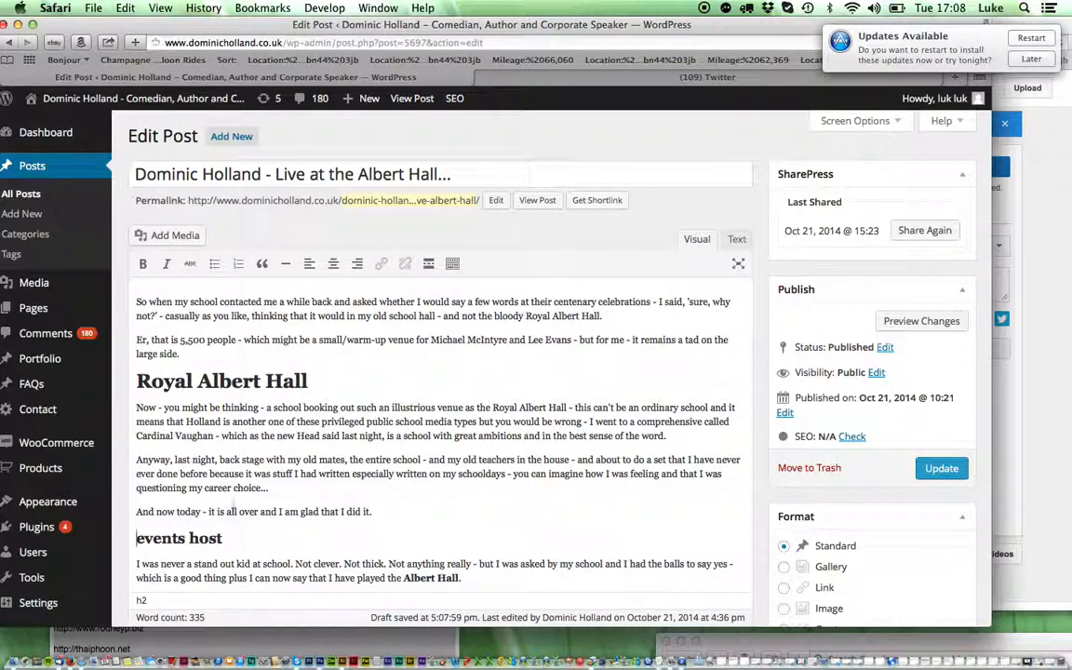
Step: Update the post and open its published page to check the "Royal Albert Hall" and "events host" headings
left_click(256, 533)
left_click(942, 468)
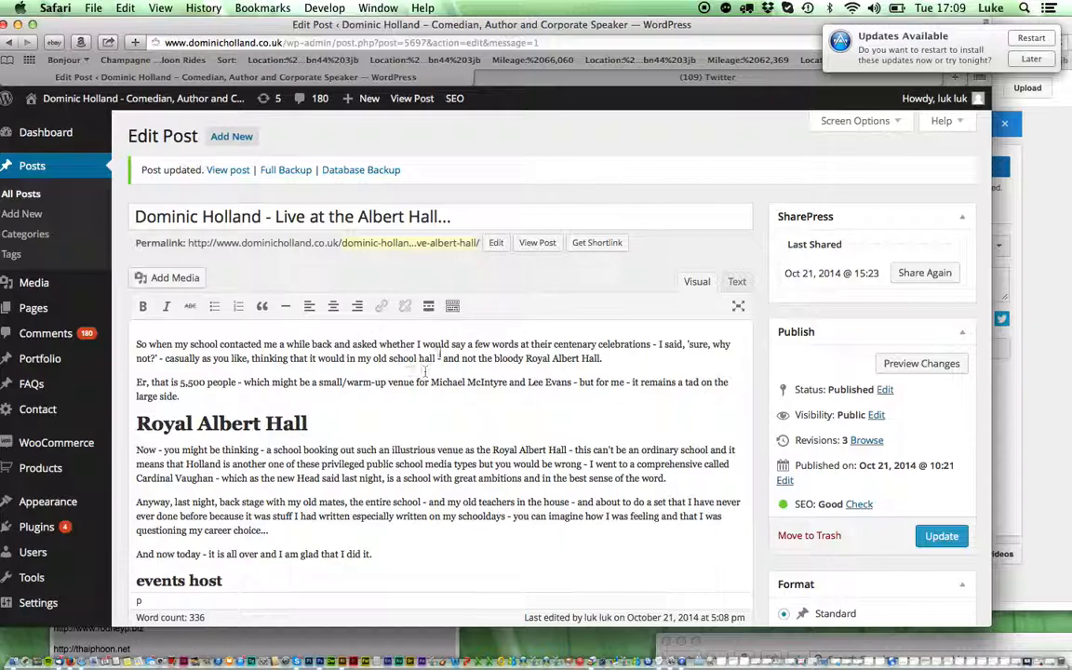
left_click(537, 243)
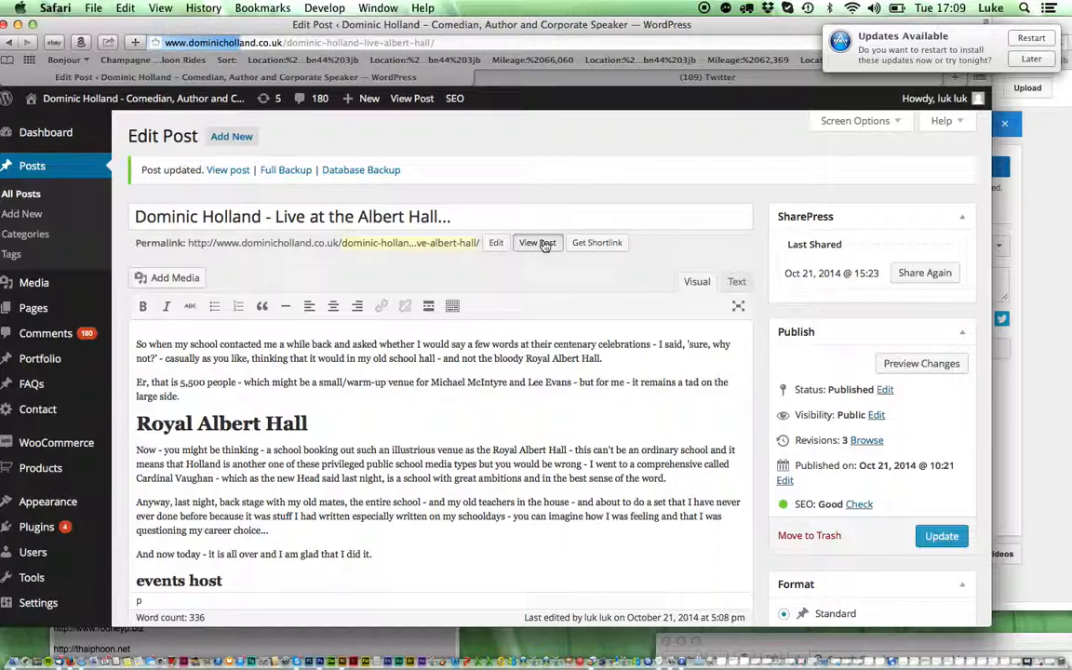
left_click(540, 242)
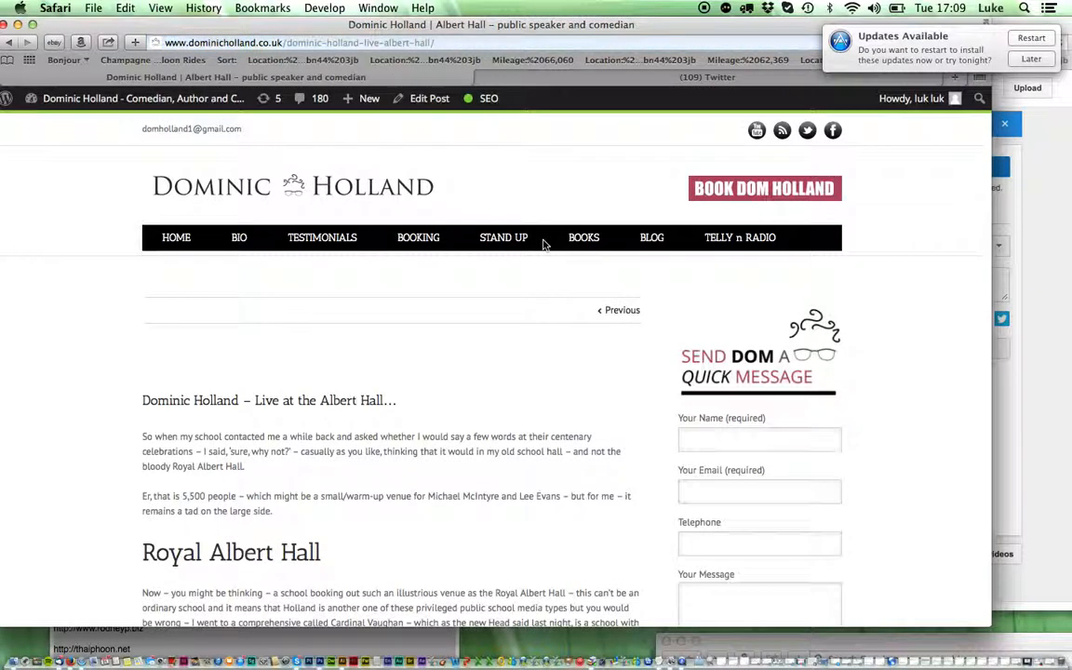
scroll(544, 243, "down", 5)
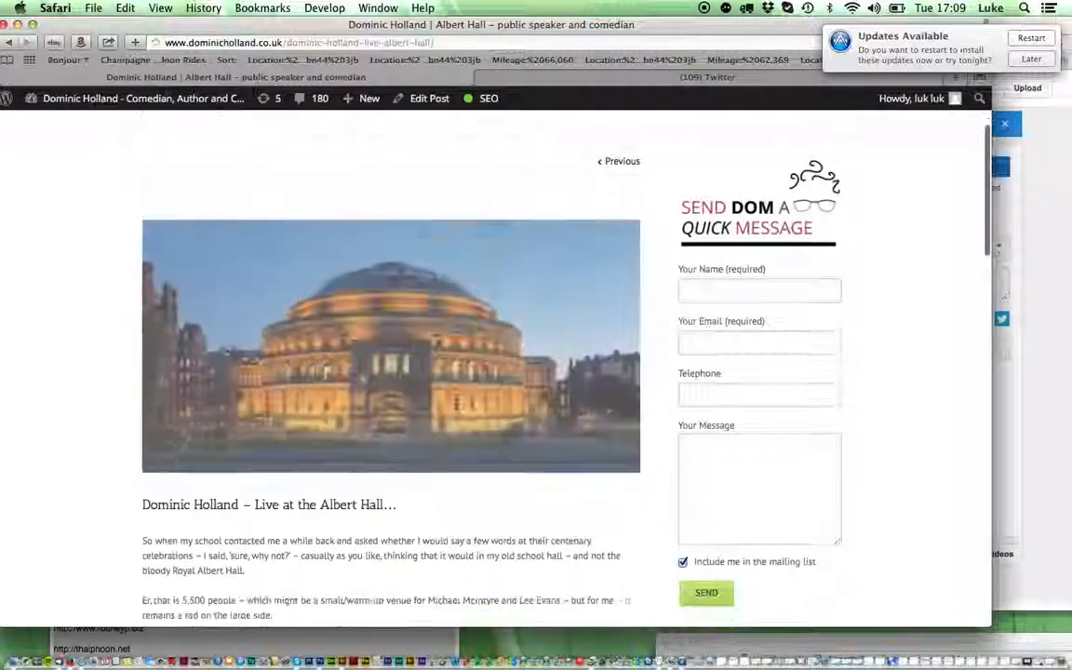
scroll(510, 372, "down", 4)
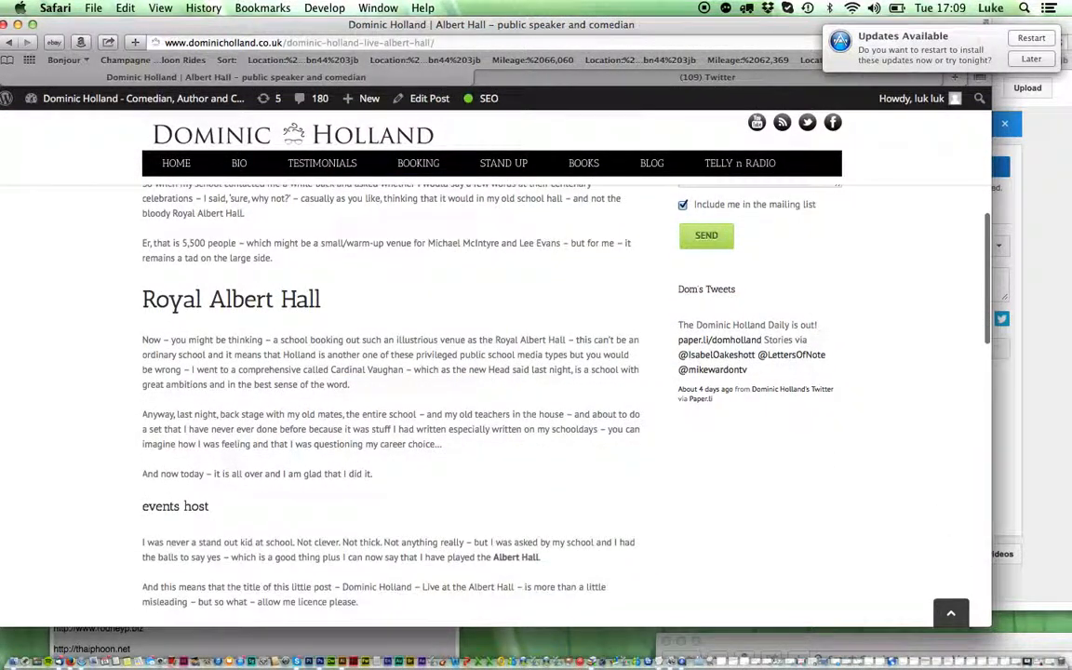
scroll(510, 372, "up", 1)
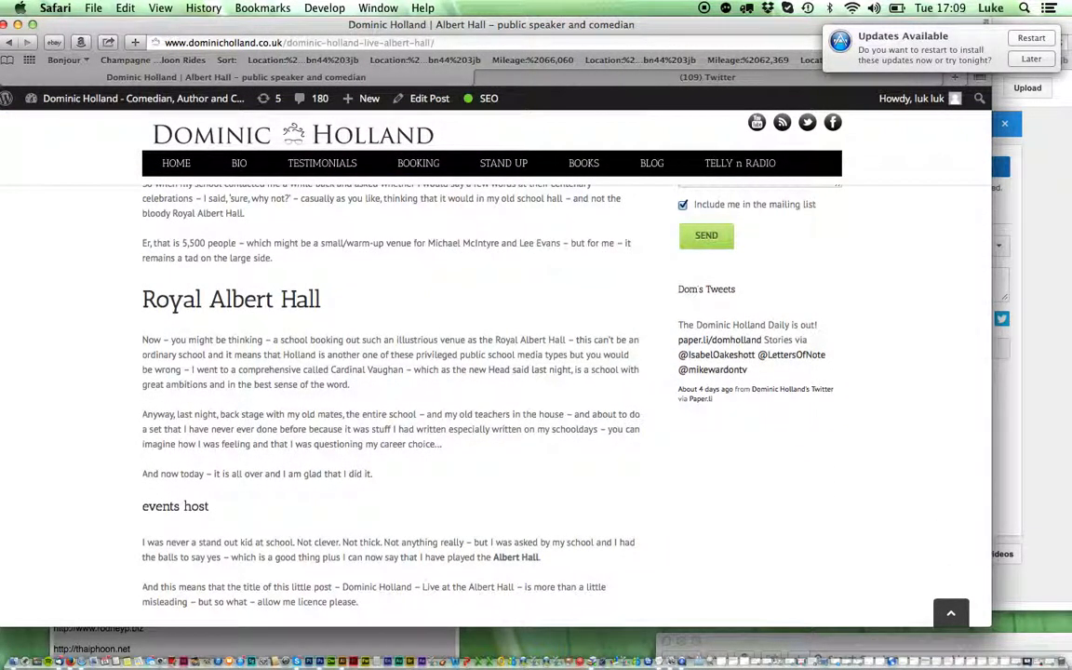
scroll(510, 372, "down", 1)
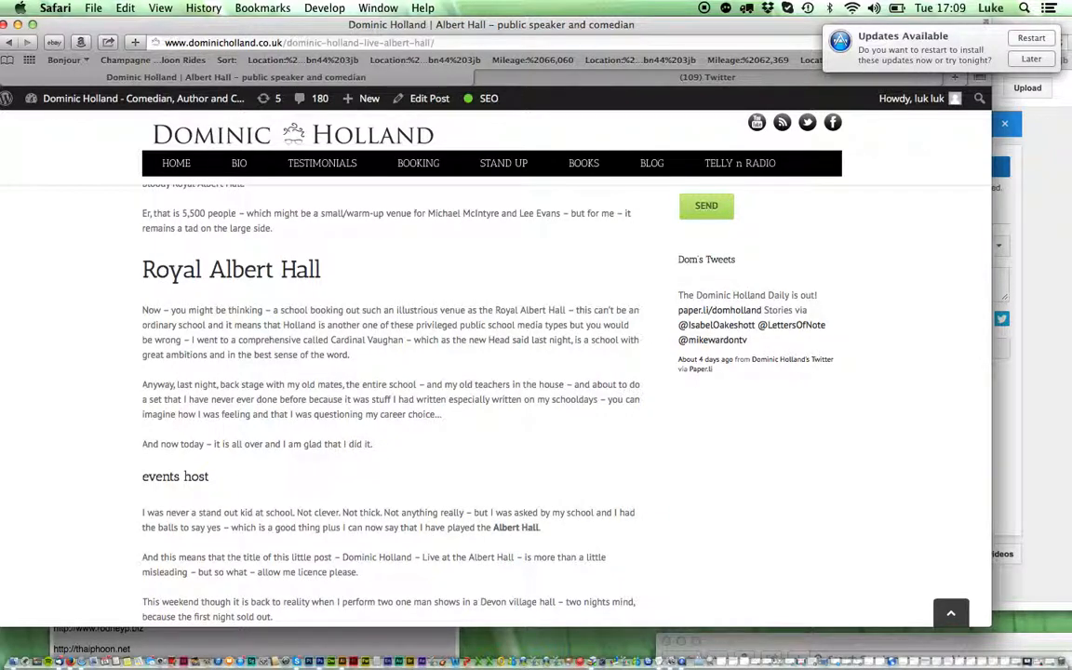
scroll(599, 119, "up", 2)
scroll(599, 118, "down", 1)
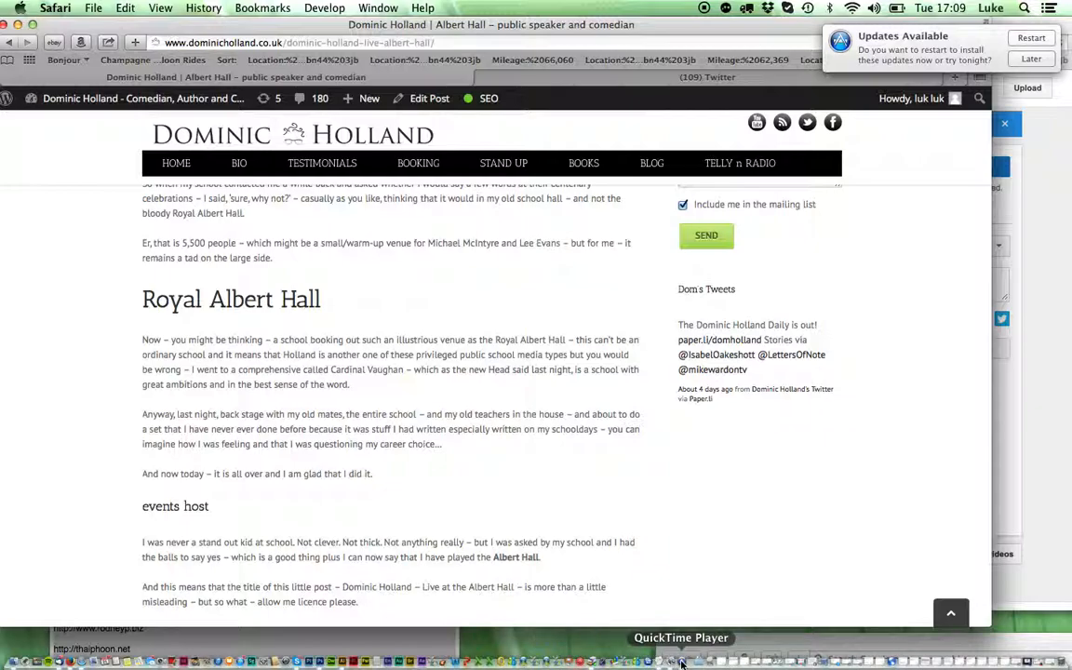
left_click(683, 661)
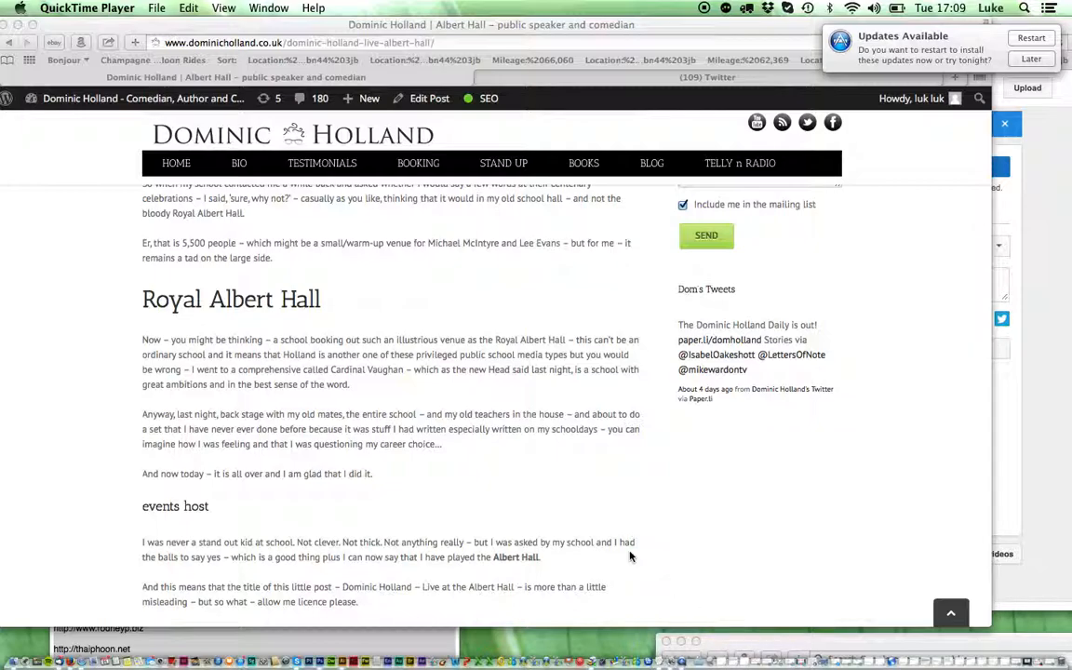
left_click(96, 6)
left_click(112, 122)
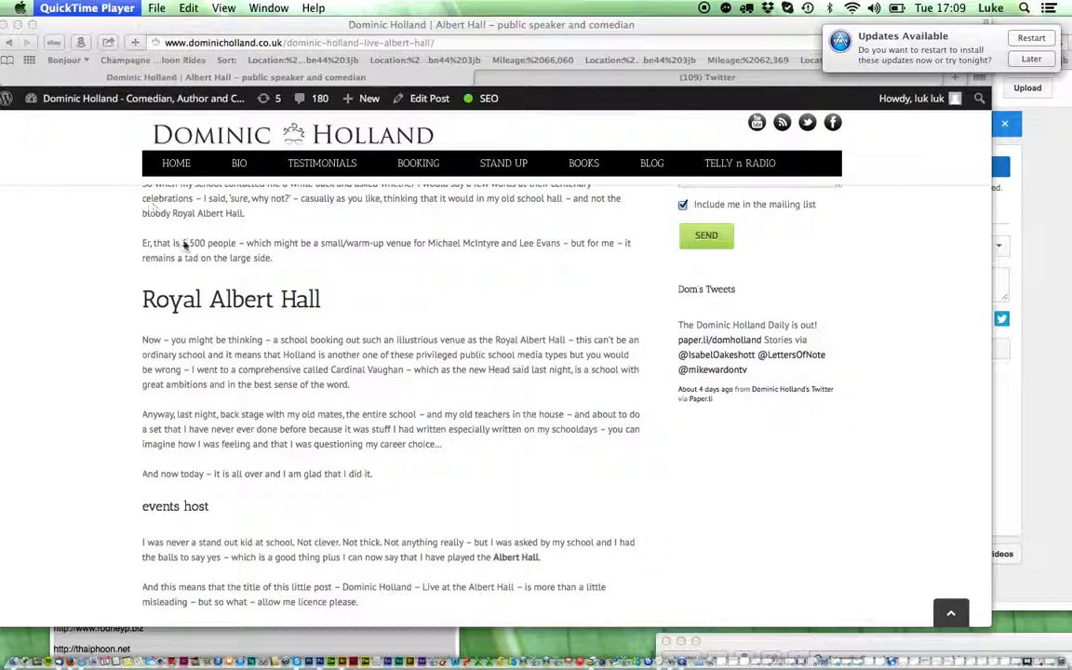